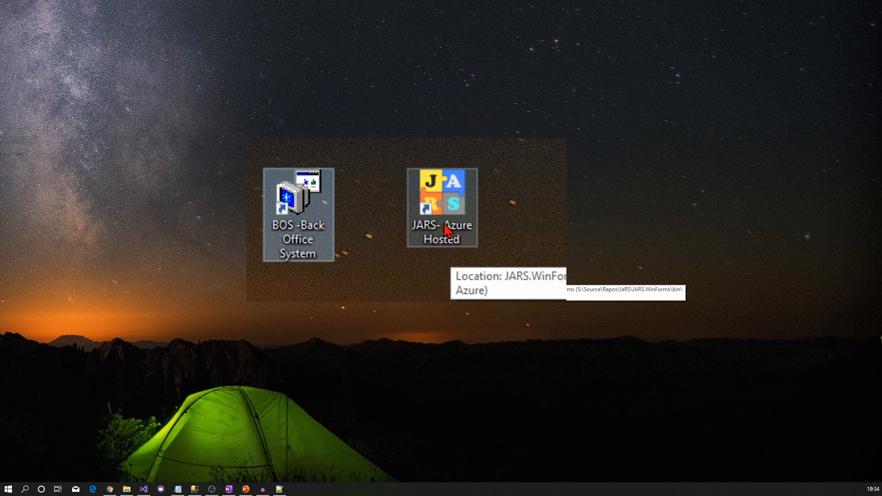
- Launch the BOS back office work orders, review orders 24–31, then minimize the window
click(447, 231)
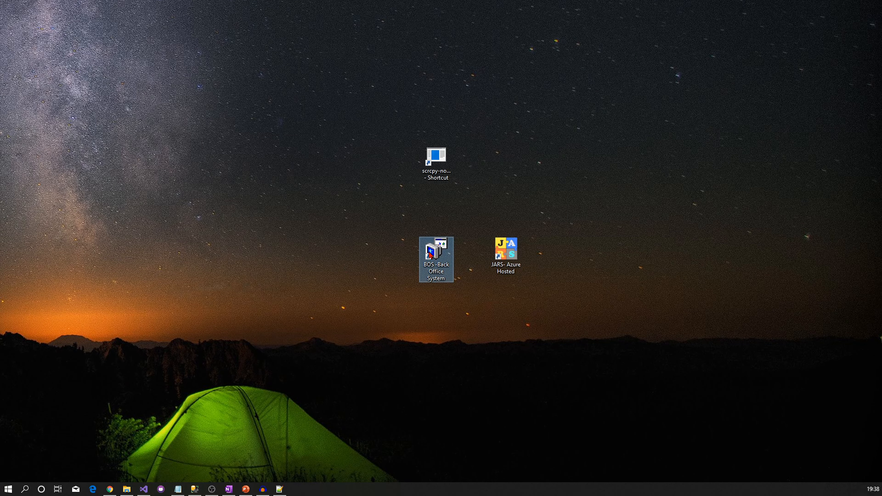
double_click(431, 255)
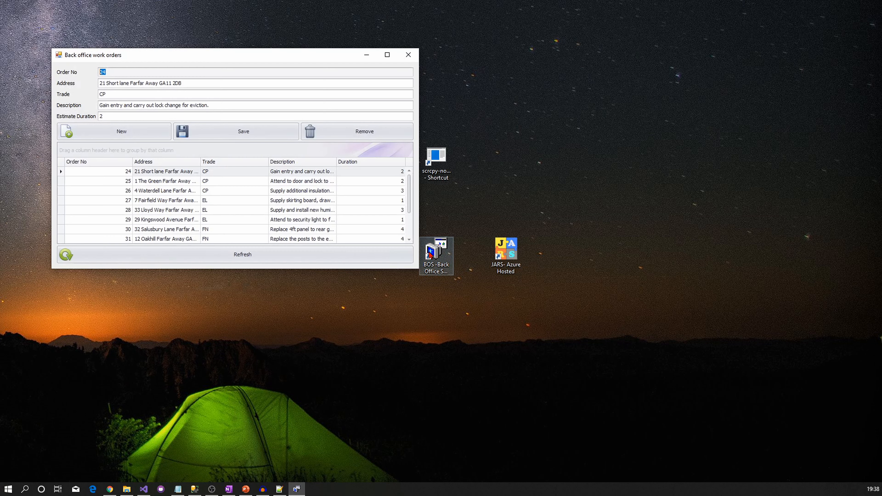
scroll(219, 198, down, 1)
scroll(218, 209, up, 1)
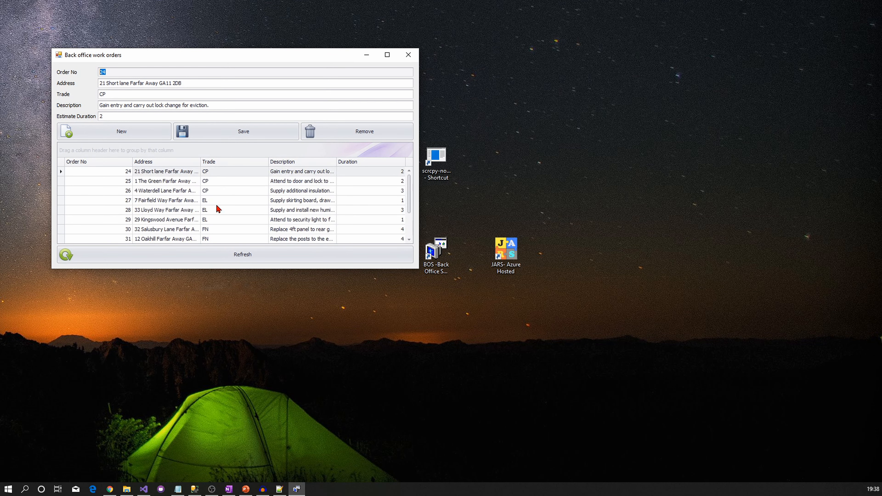
click(369, 58)
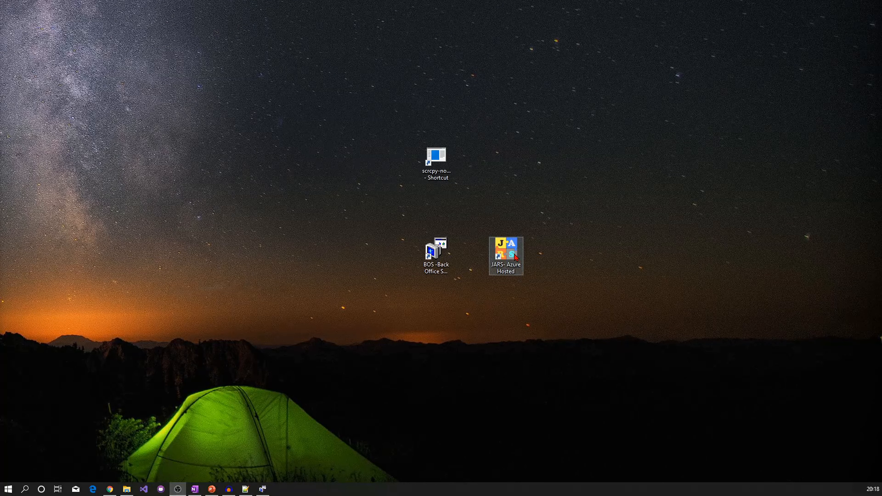
- Start JARS Azure Hosted and sign in via Credentials Authentication with the user's name and password
click(515, 257)
double_click(515, 257)
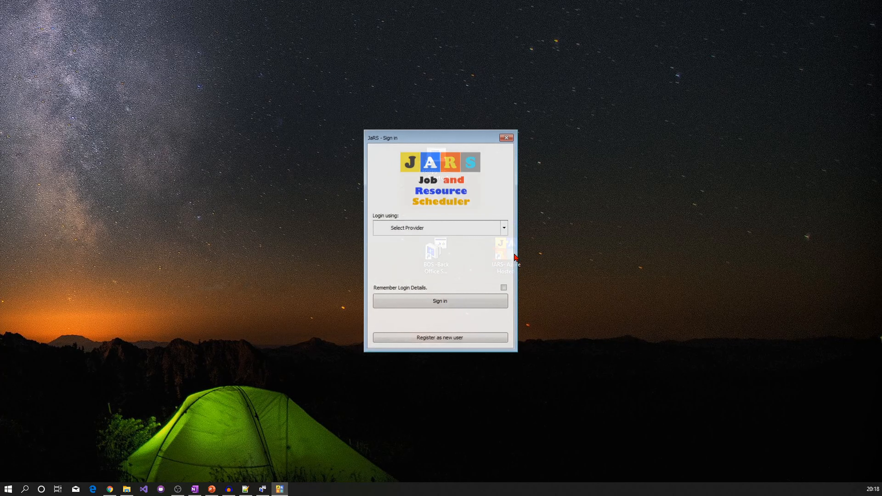
click(505, 228)
click(465, 259)
click(436, 259)
text(adminuser)
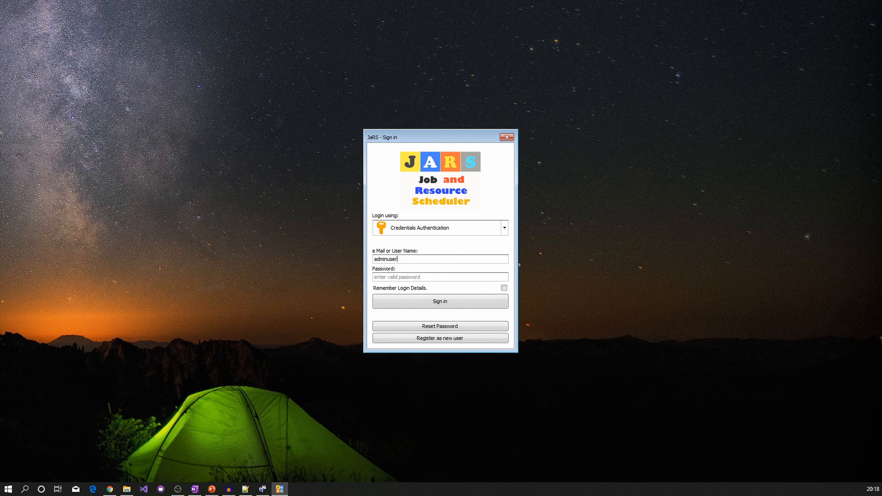
text(password1)
click(446, 303)
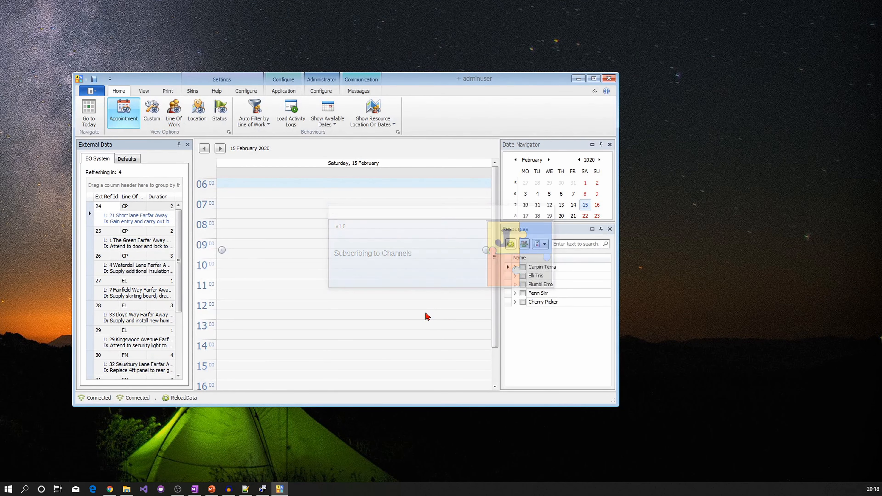
- Maximize the JARS window so the External Data list and 15 February day view fill the screen
double_click(467, 81)
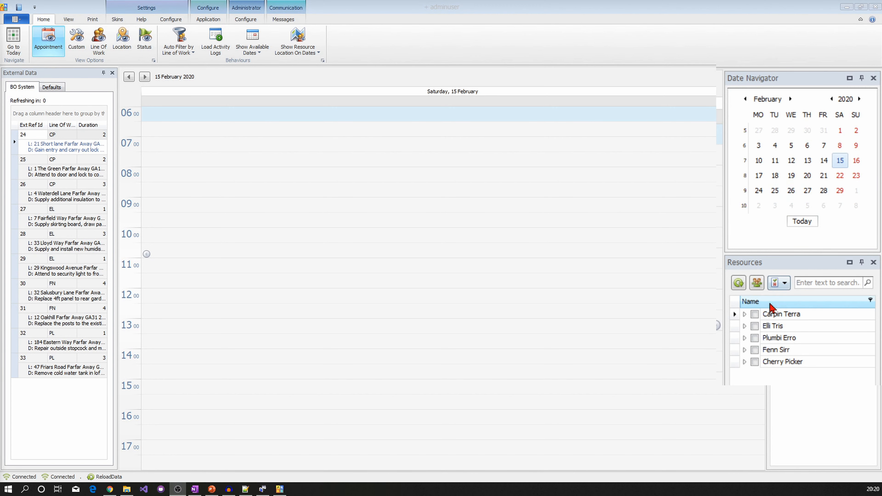
- Add Carpin Terra, Elli Tris, Plumbi Erro and Fenn Sirr as resource columns in today's day view
click(755, 314)
click(755, 326)
click(755, 338)
click(755, 351)
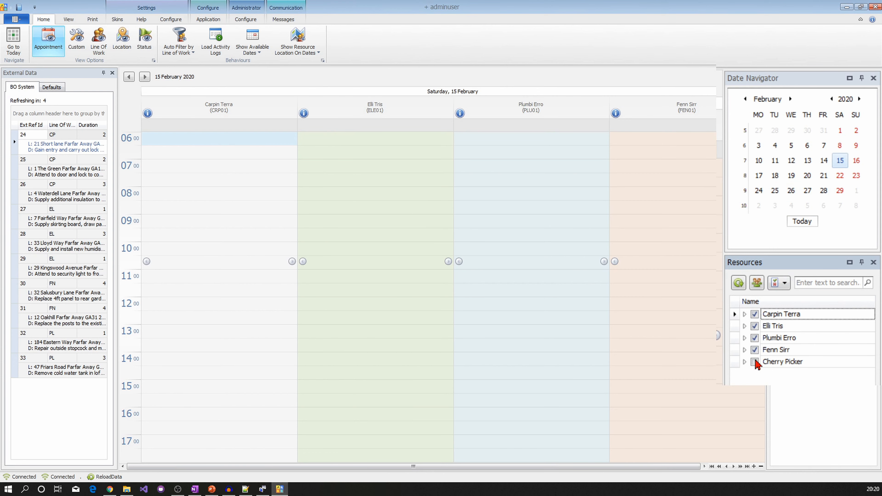
click(754, 338)
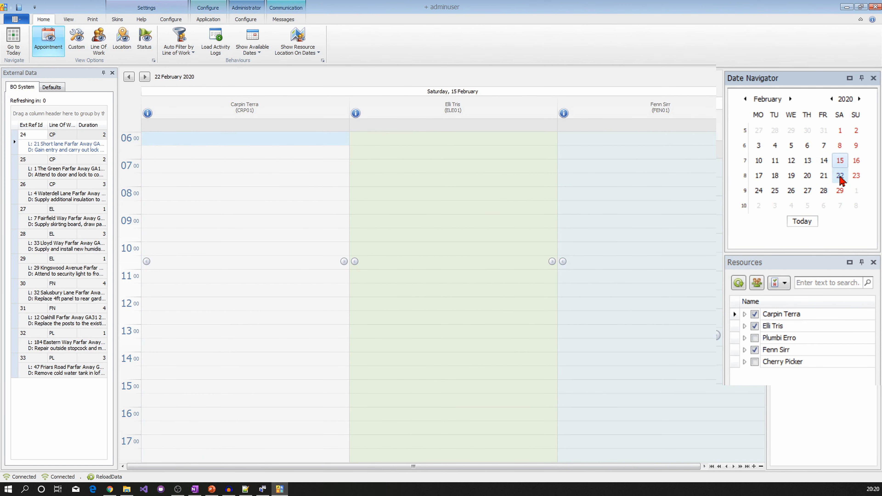
click(824, 161)
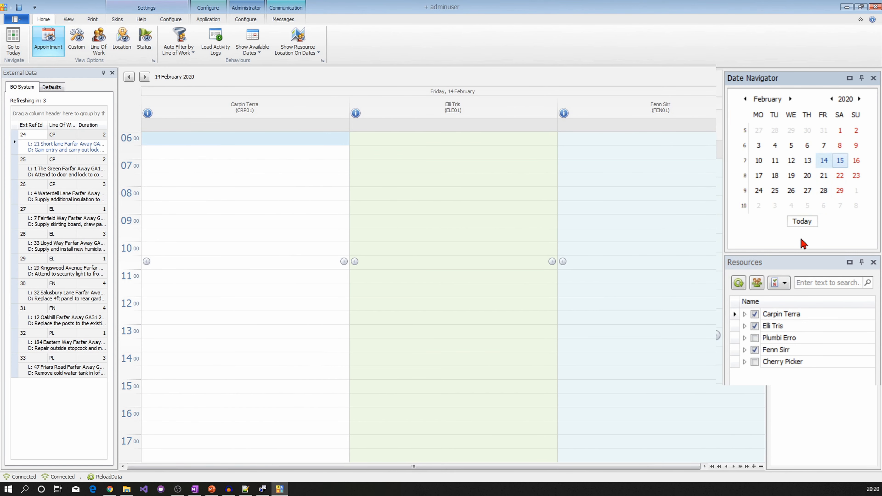
click(803, 222)
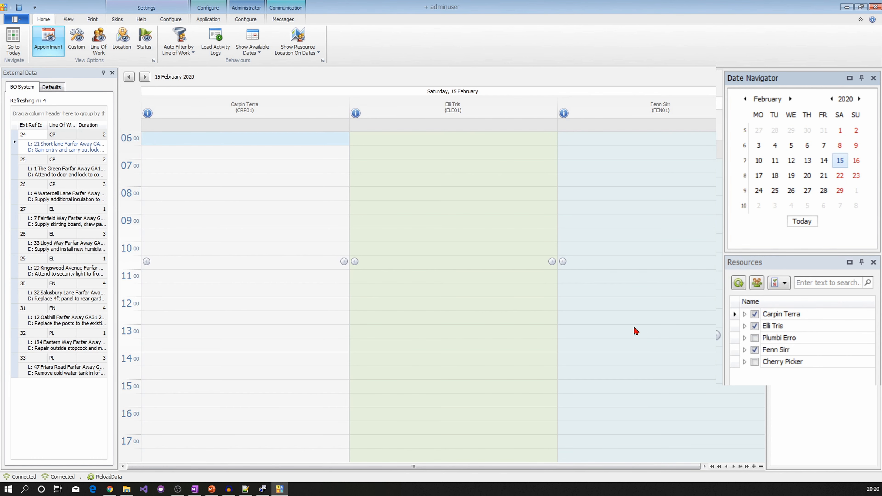
click(755, 338)
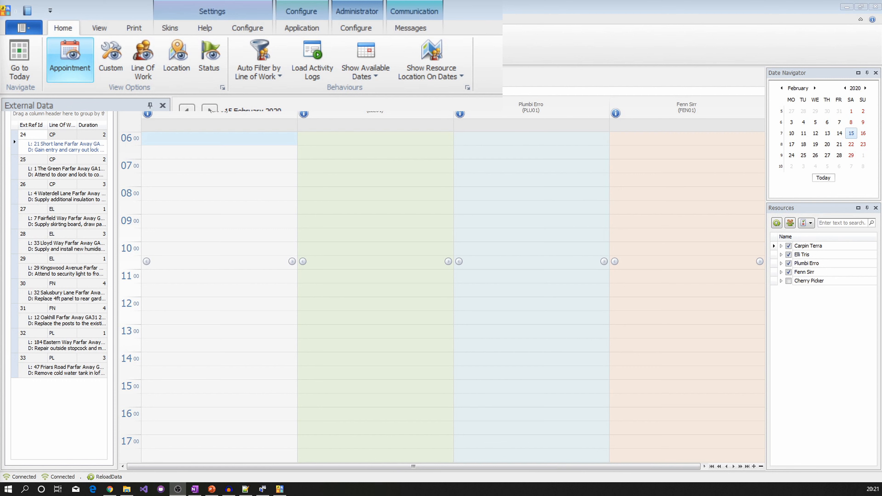
click(110, 71)
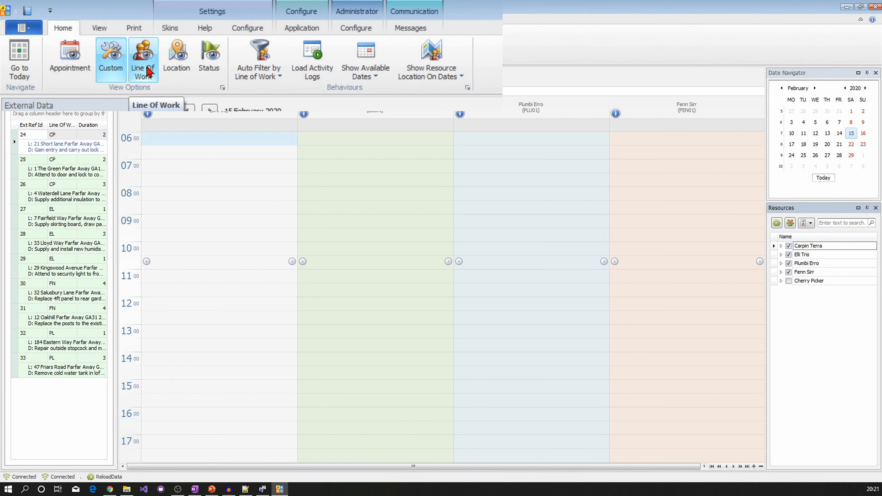
click(149, 72)
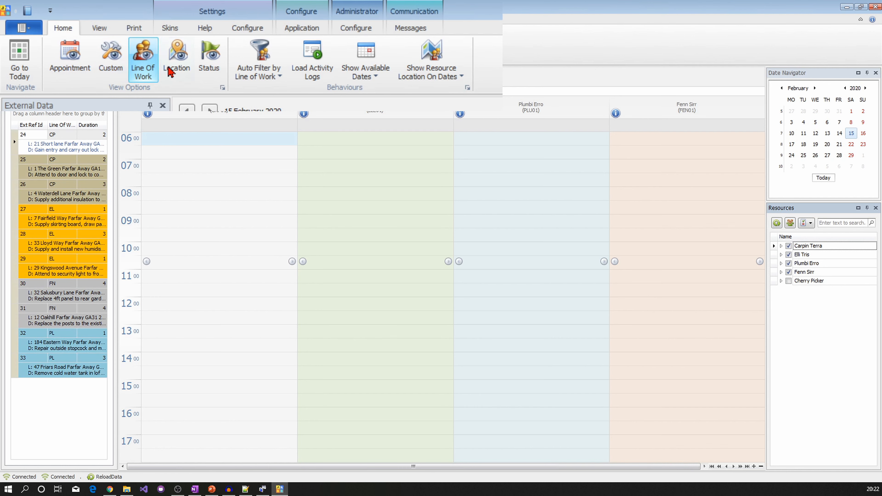
click(186, 72)
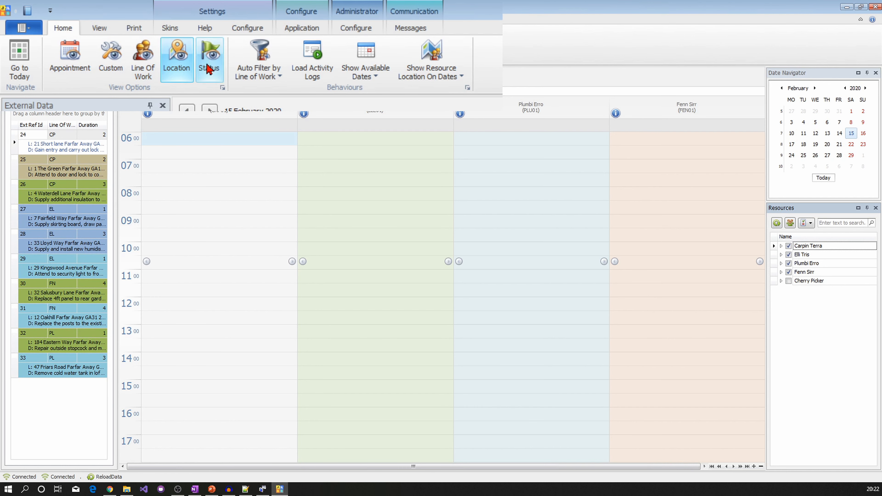
click(215, 67)
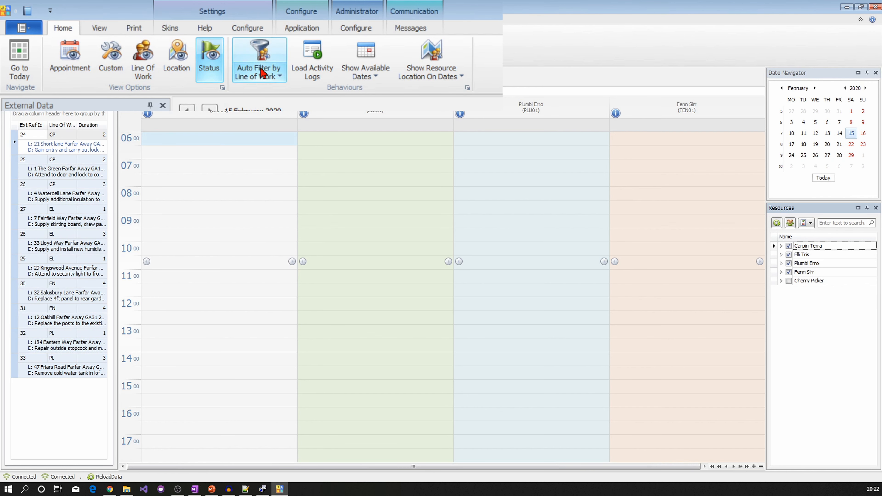
click(279, 68)
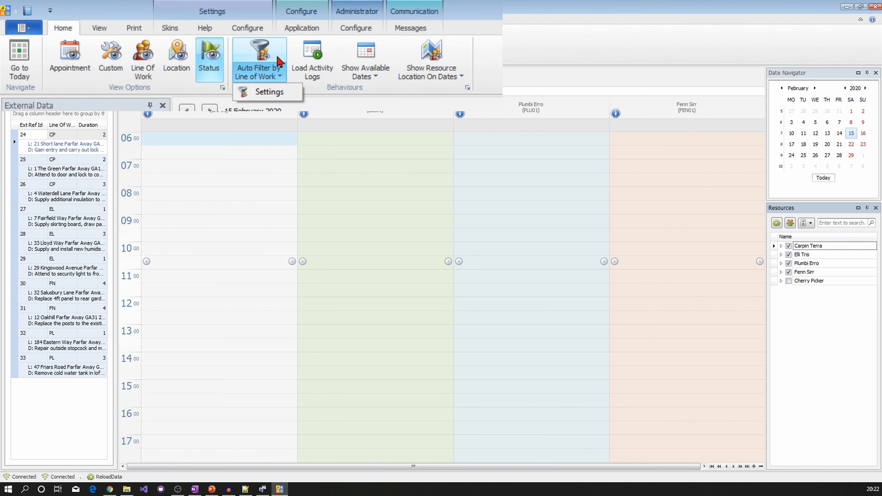
click(275, 69)
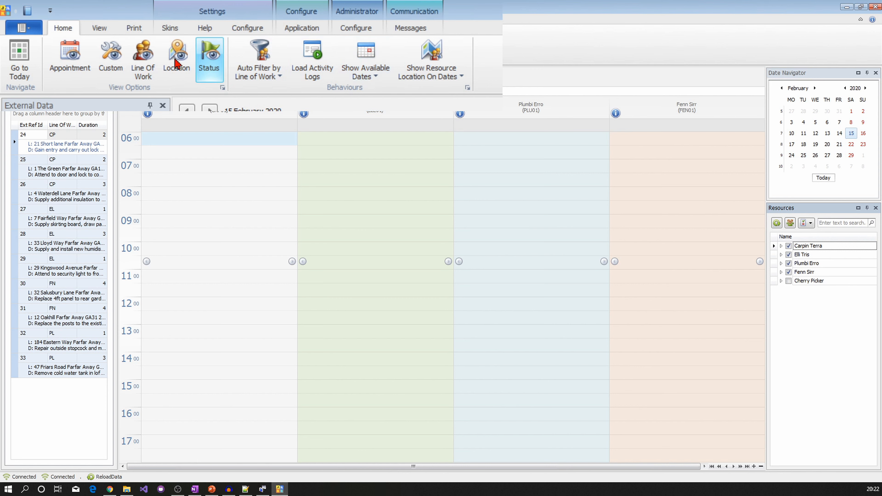
click(82, 60)
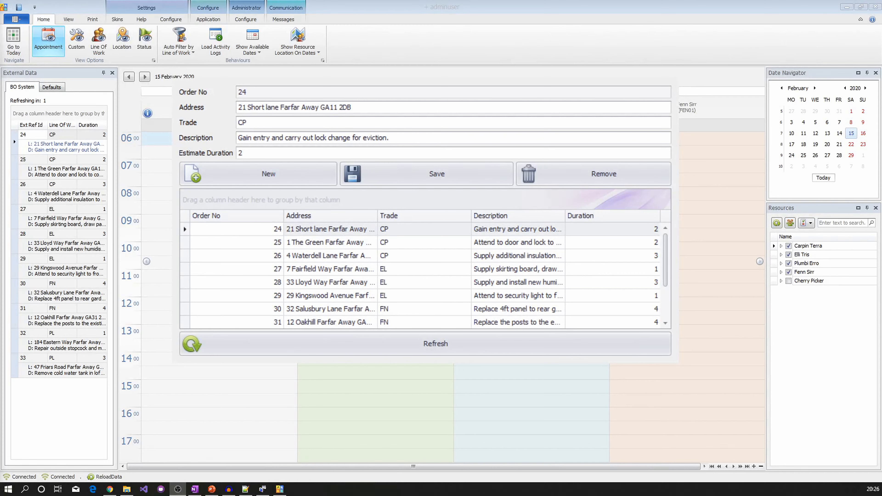
- Start a new work order with the pasted job address and trade PL
click(264, 174)
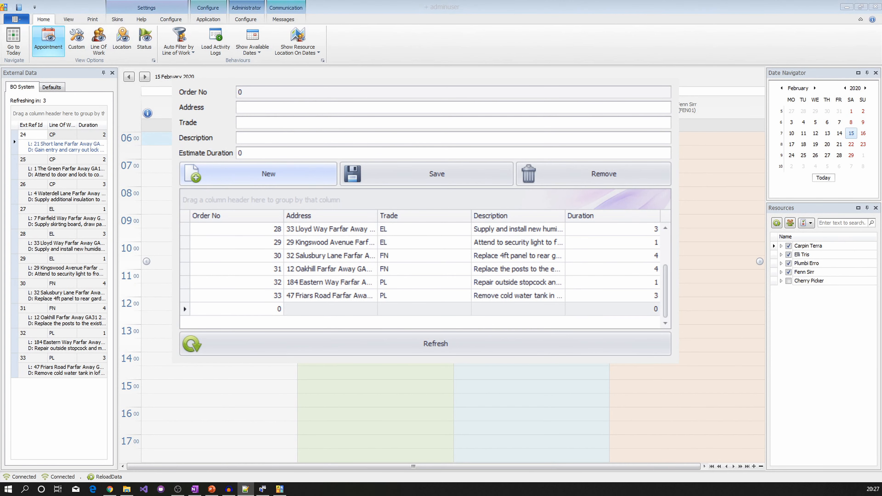
click(250, 107)
text(9 Queensway Farfar Away GA20 7AW)
click(260, 121)
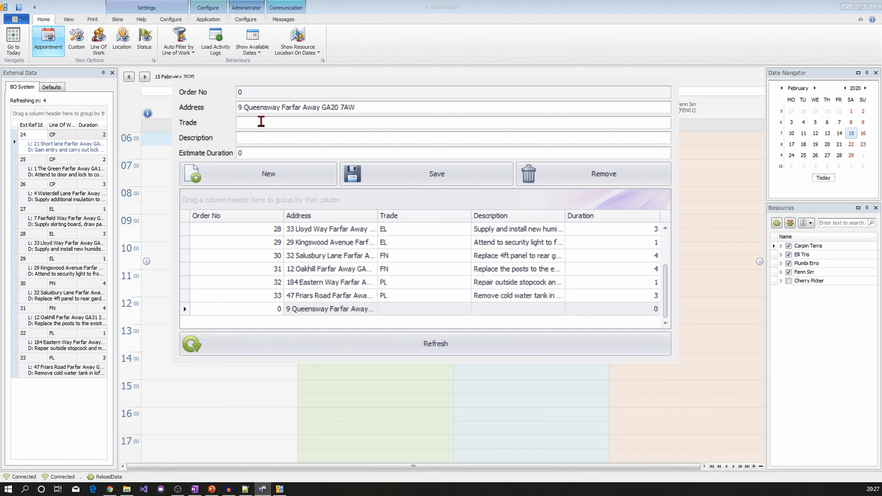
text(CP)
key(BackSpace)
key(BackSpace)
text(PL)
- Add the description 'Renew kitchen mixer taps' and estimated duration 2, then save as order 34
key(alt+Tab)
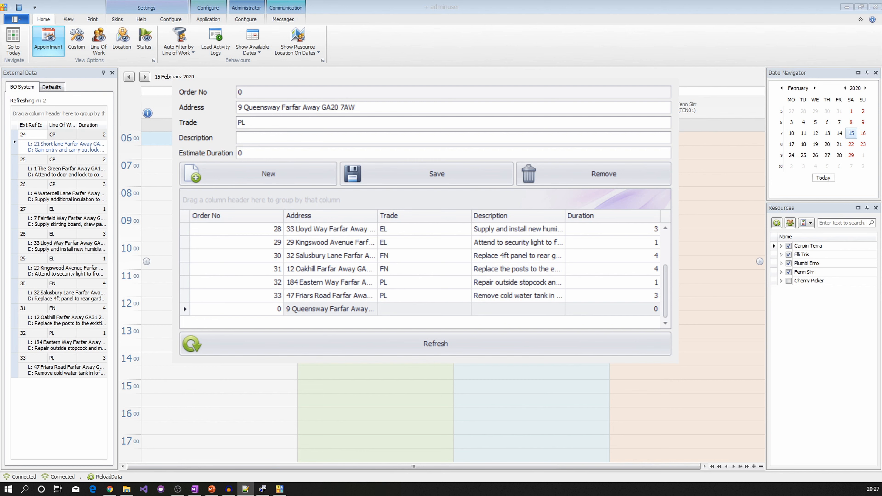
click(257, 136)
text(Renew kitchen mixer taps.)
click(265, 151)
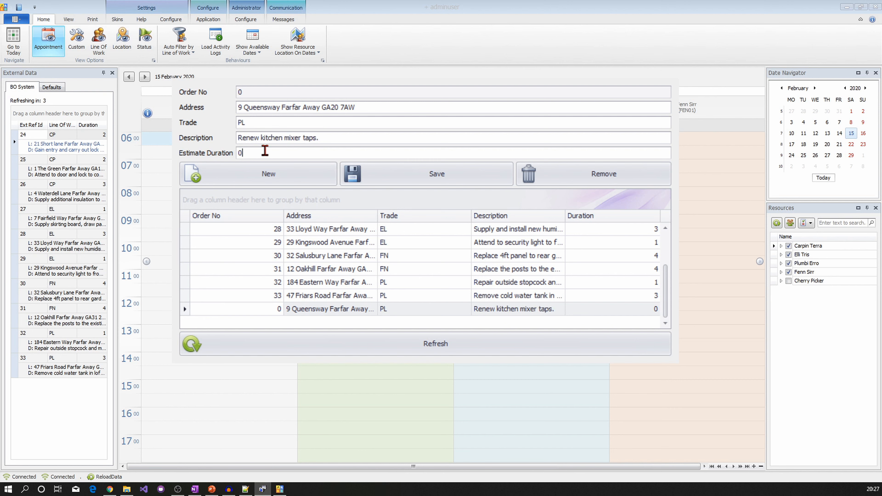
text(2)
click(401, 178)
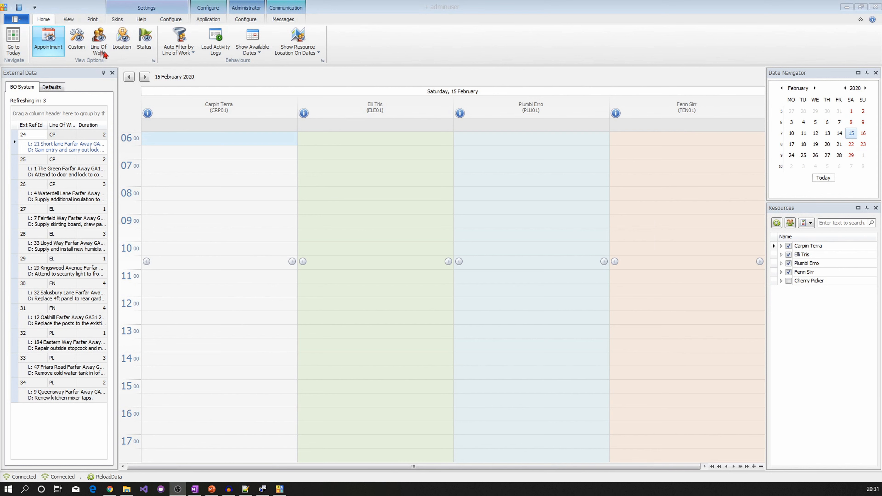
- Colour the External Data orders by line of work
click(80, 46)
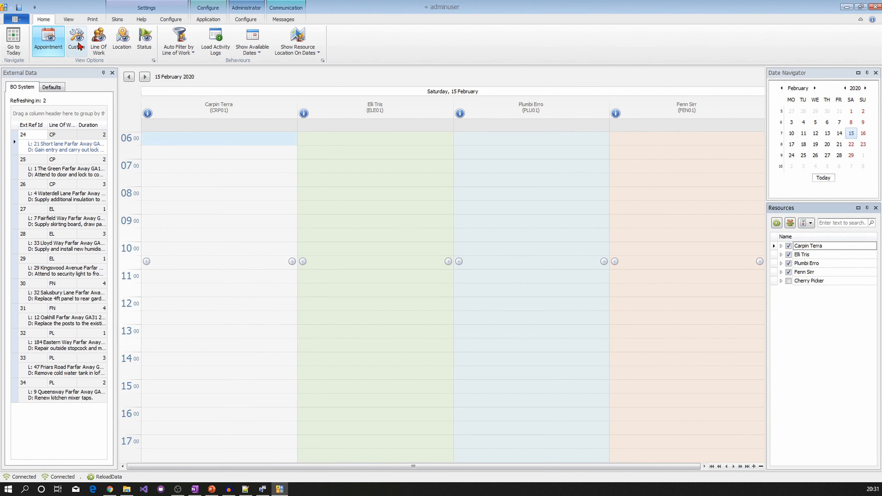
click(80, 46)
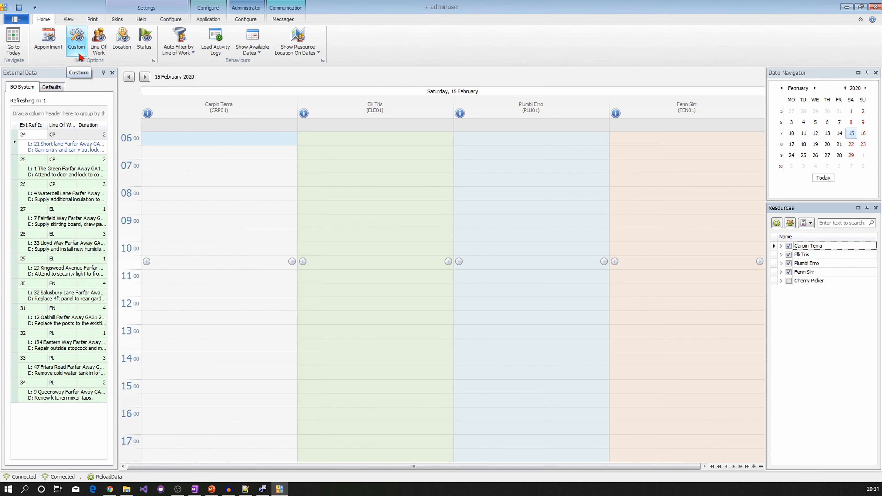
click(90, 54)
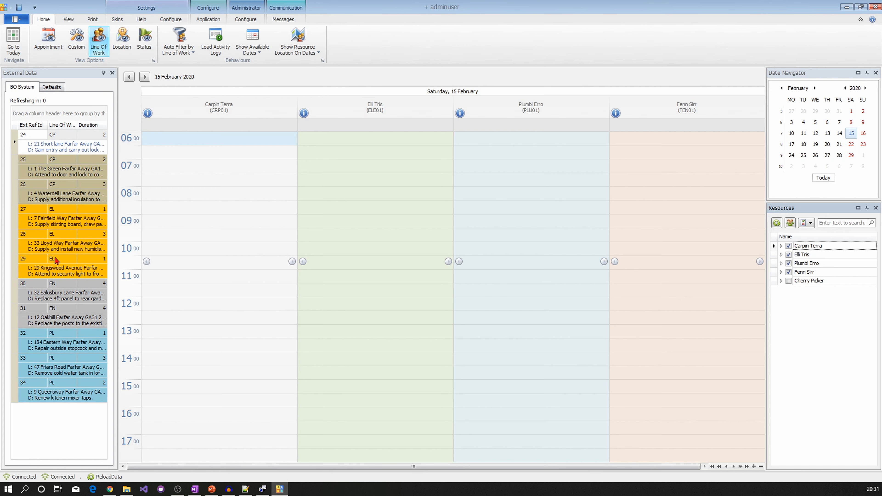
- Sort External Data by Ext Ref Id, Duration and Line Of Work, then colour by Status
click(30, 136)
click(31, 125)
click(85, 126)
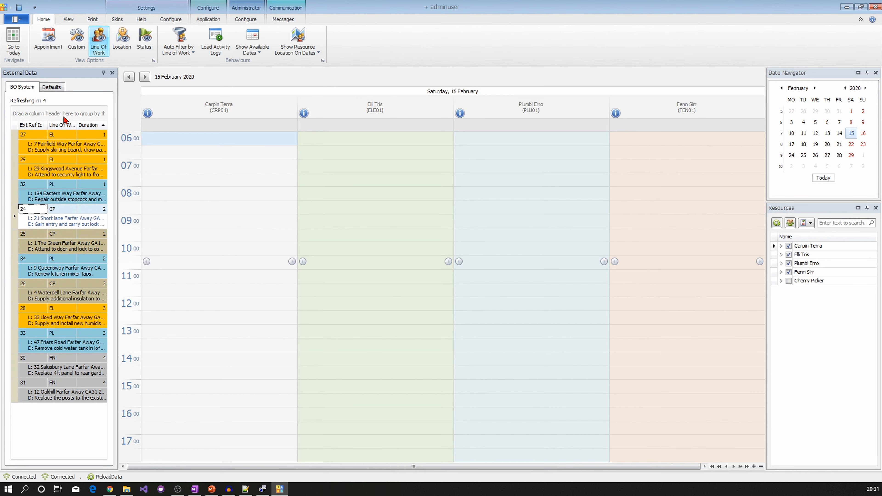
click(62, 124)
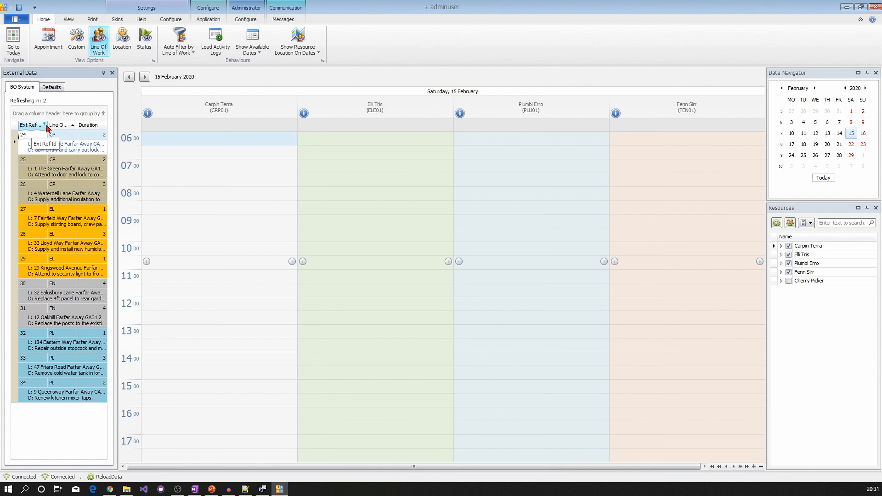
click(125, 48)
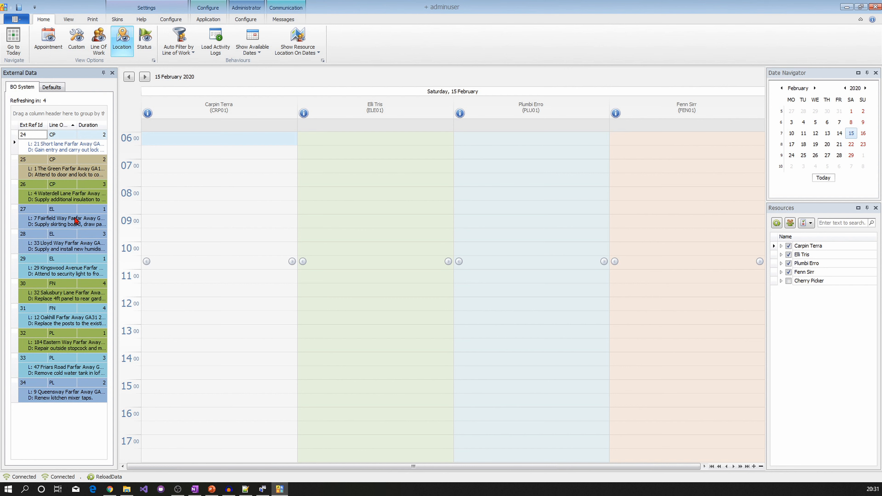
click(144, 40)
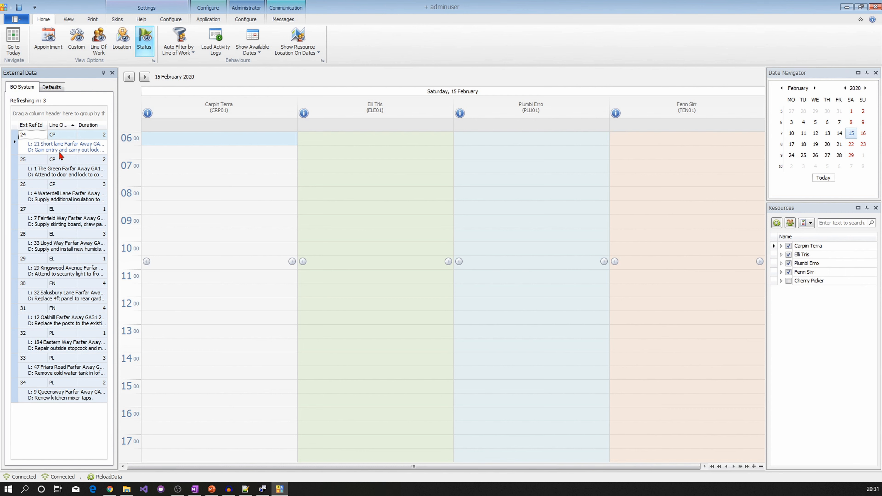
- Book jobs 24, 27, 30 and 32 at 07:00 across the four resources, coloured by location
drag(59, 156, 199, 172)
click(198, 170)
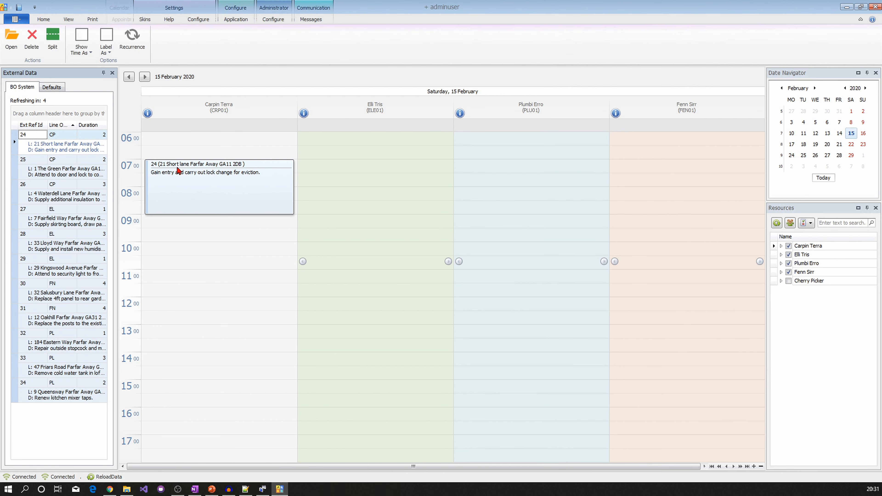
drag(61, 223, 356, 170)
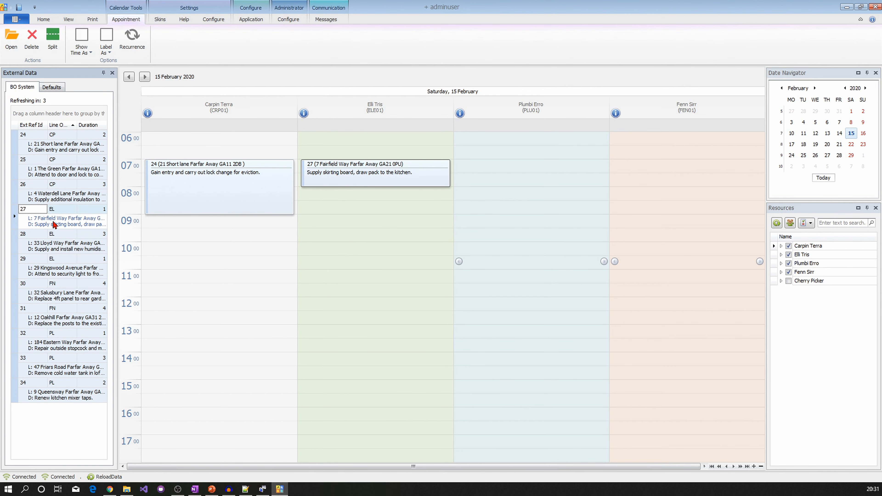
drag(48, 296, 634, 167)
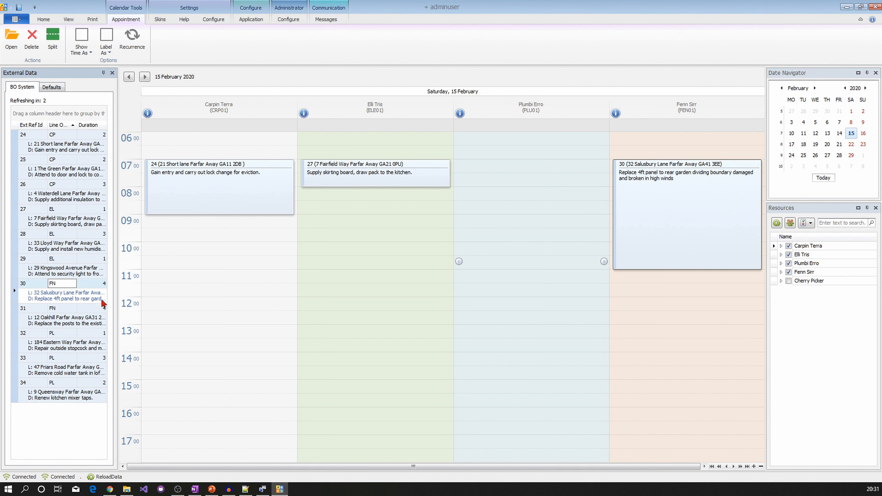
drag(66, 344, 491, 173)
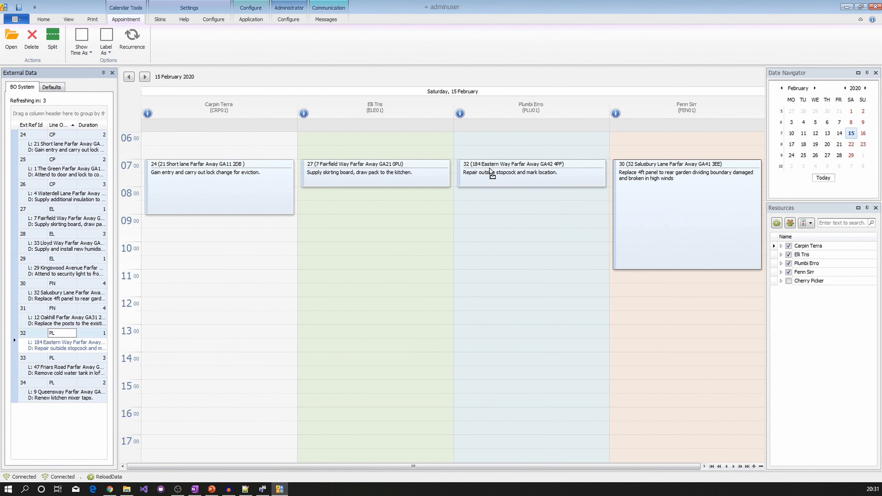
click(44, 20)
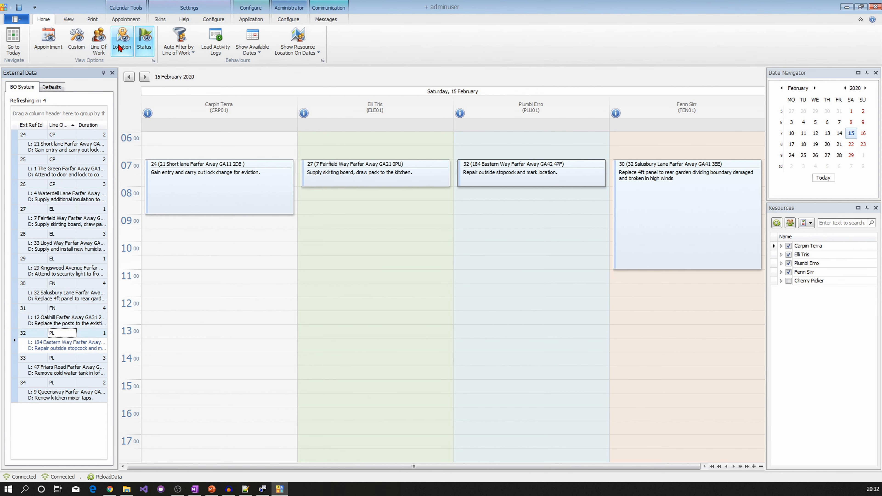
click(121, 45)
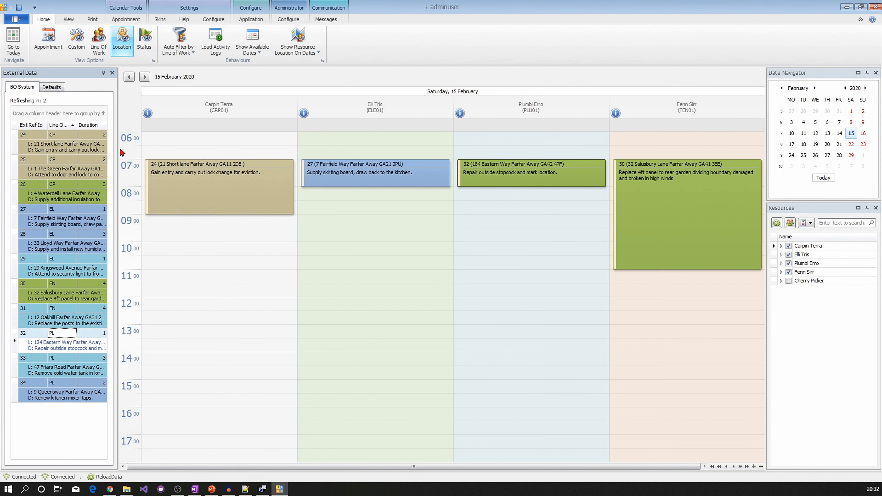
- Book jobs 25, 26, 28, 29, 31, 33 and 34 into their resources' columns from 08:00 to 11:00
drag(68, 144, 170, 215)
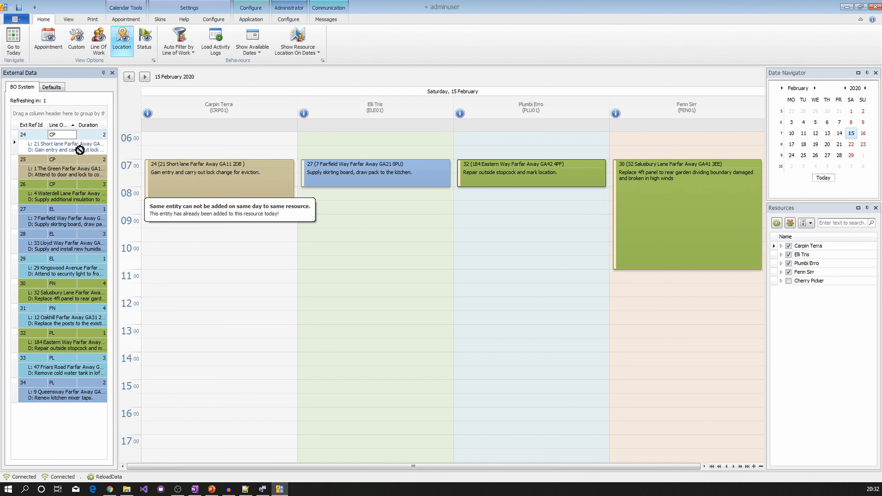
drag(62, 169, 179, 226)
drag(65, 196, 177, 286)
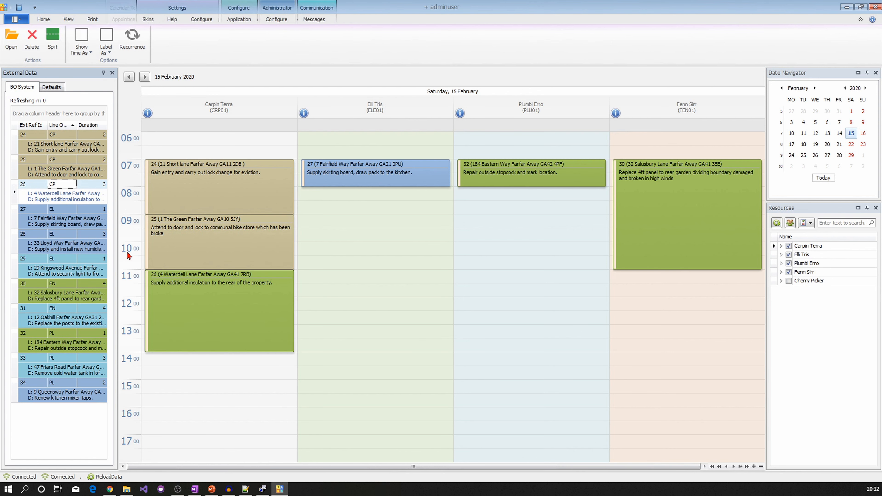
drag(54, 220, 142, 242)
drag(70, 245, 375, 205)
drag(67, 270, 316, 283)
drag(67, 295, 622, 283)
drag(55, 309, 625, 280)
drag(69, 368, 548, 192)
drag(66, 392, 497, 285)
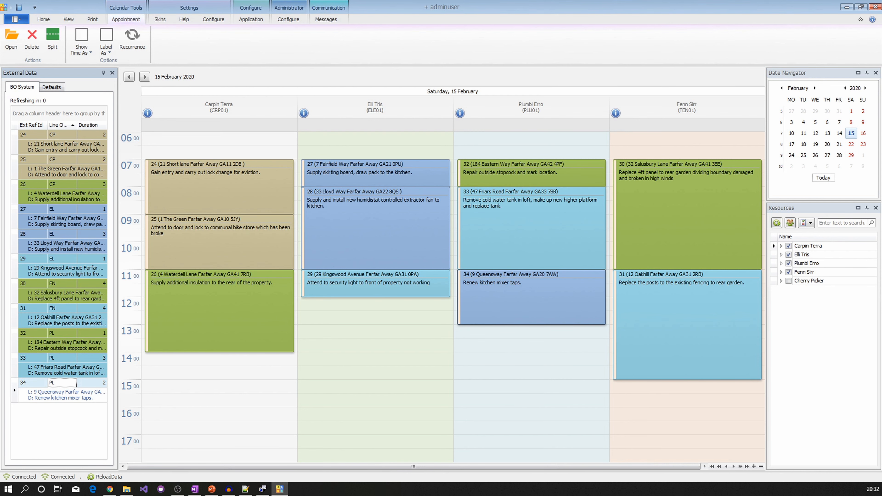
click(48, 21)
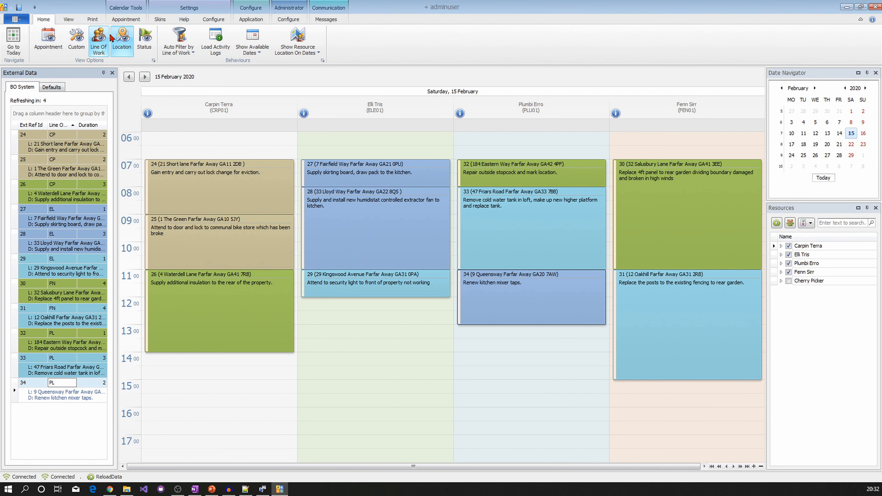
- Colour the appointments by Status, minimise JARS and launch the scrcpy phone mirror
click(143, 45)
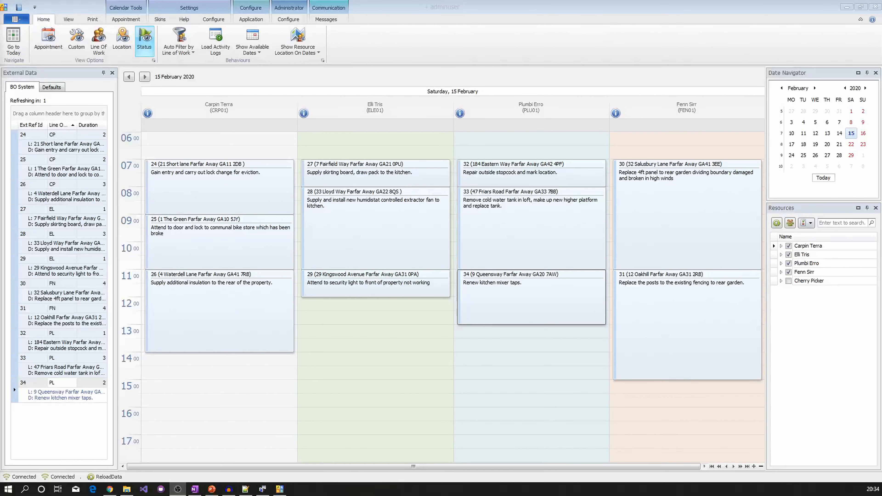
click(847, 9)
double_click(447, 162)
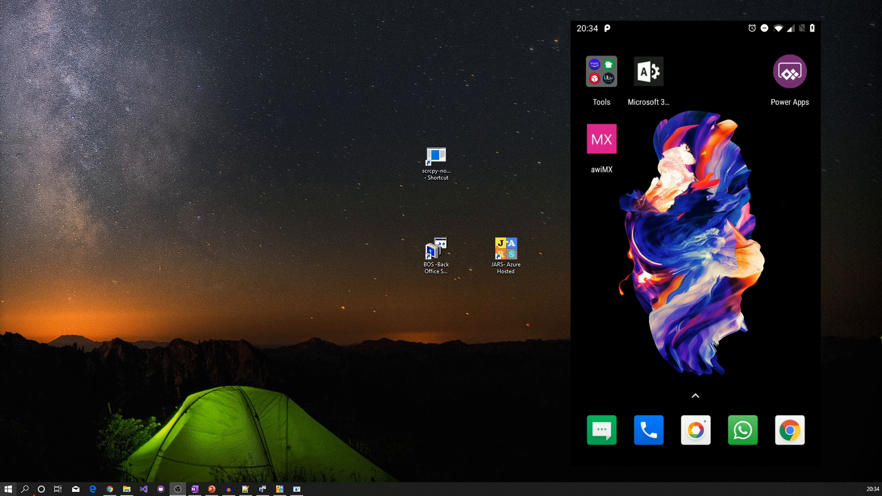
- Restore JARS and open the JarsDemo app from Power Apps on the mirrored phone
click(280, 489)
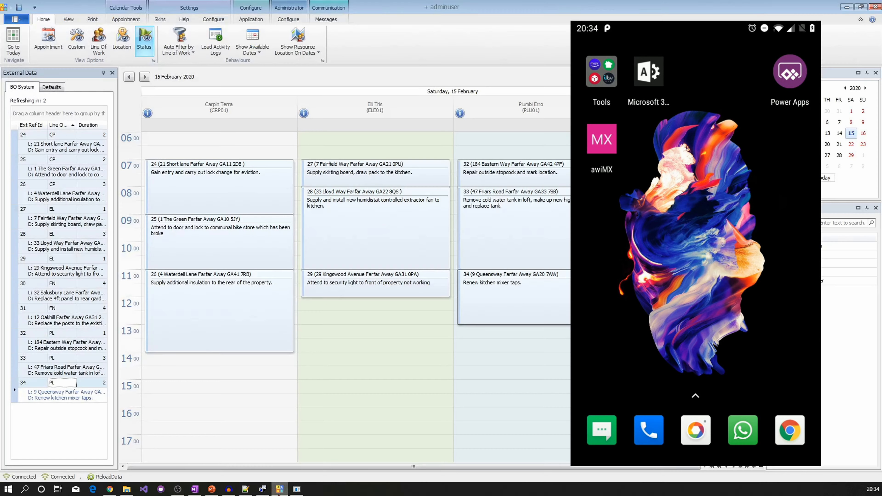
click(783, 228)
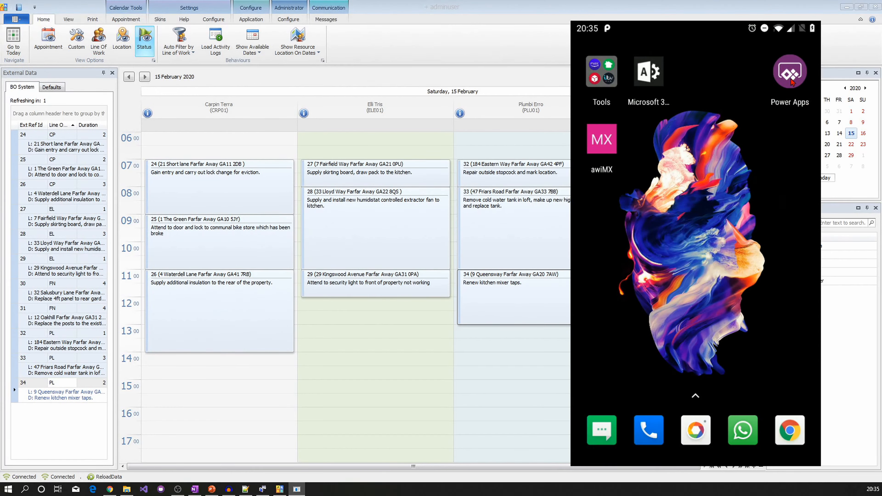
click(792, 80)
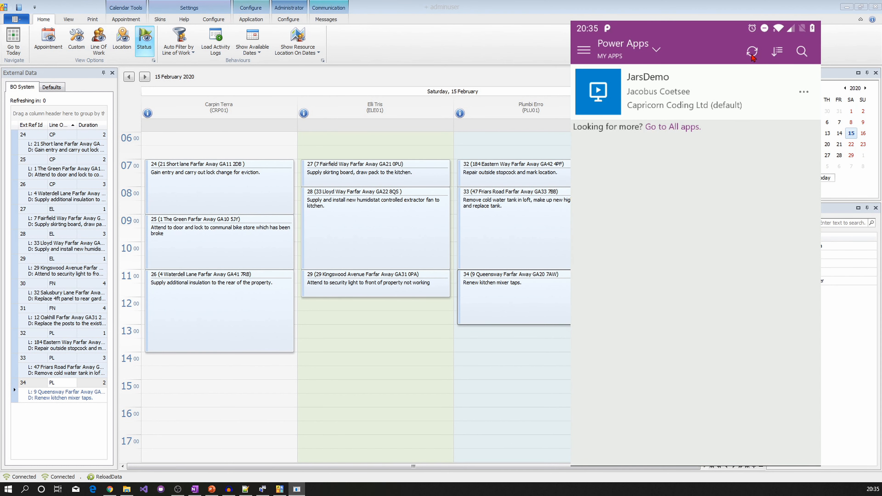
click(728, 91)
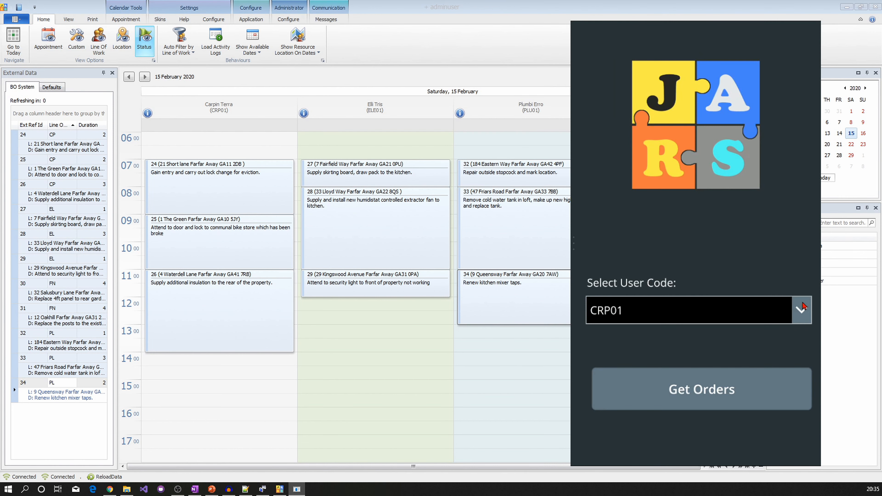
- Pick user code CRP01 in JarsDemo and load its three orders with Get Orders
click(803, 310)
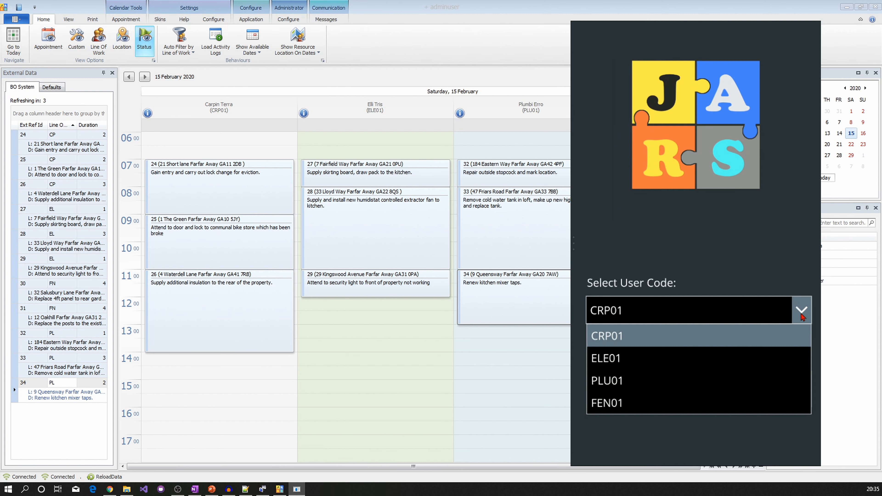
click(698, 359)
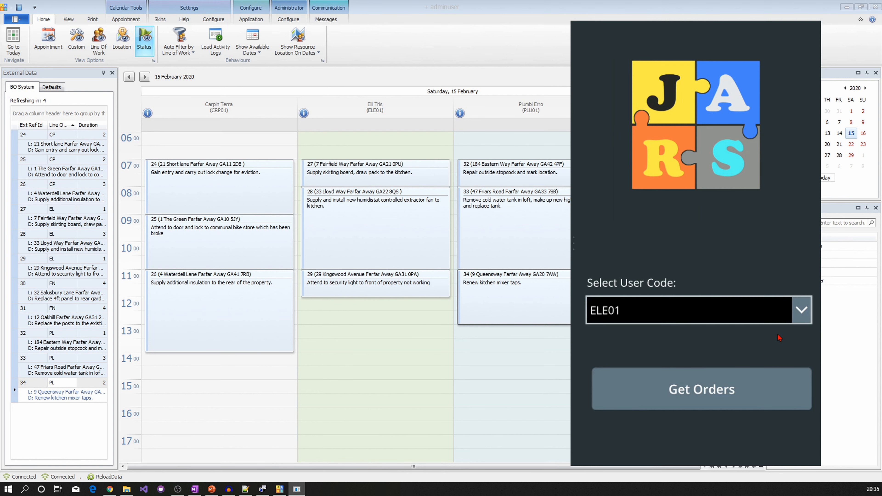
click(799, 312)
click(711, 334)
click(701, 393)
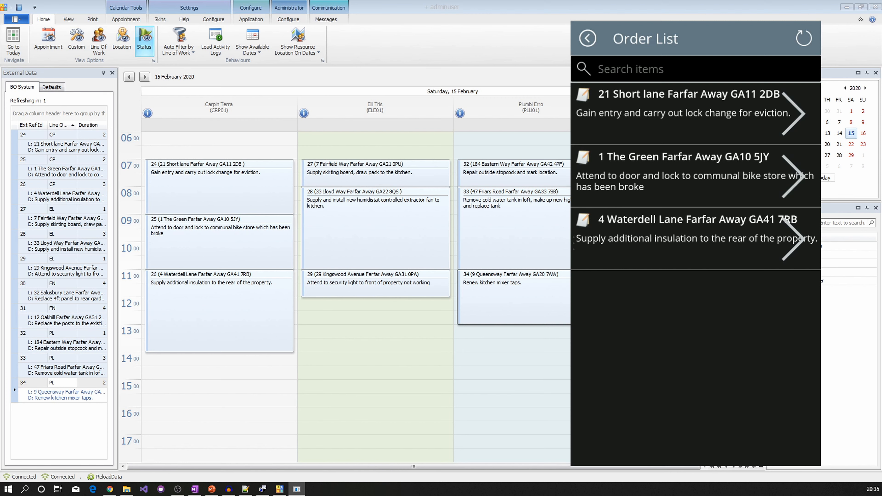
click(704, 113)
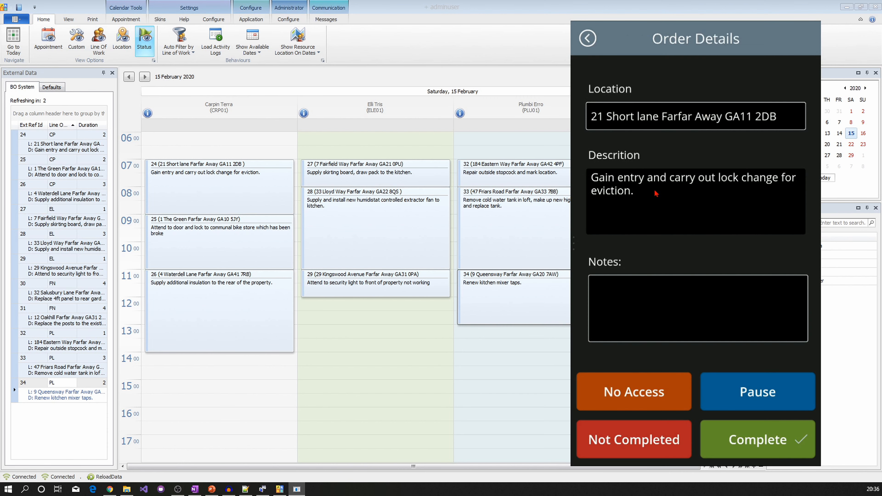
click(670, 295)
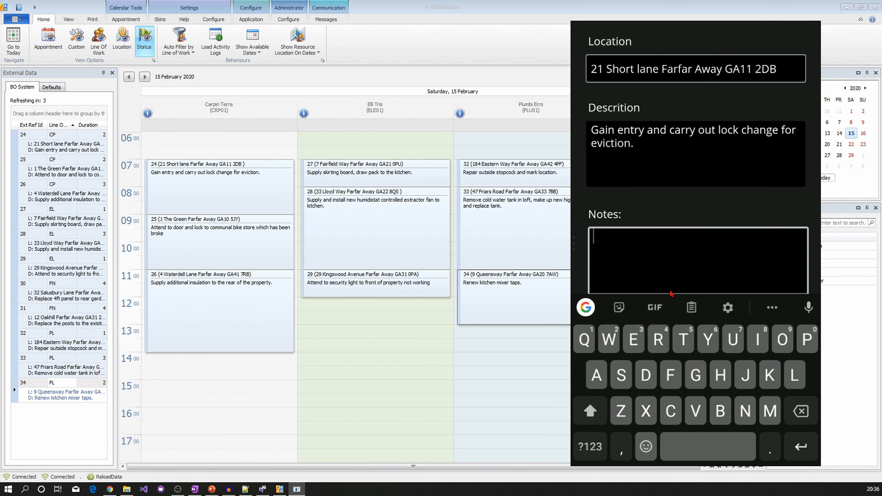
text(Lock repl)
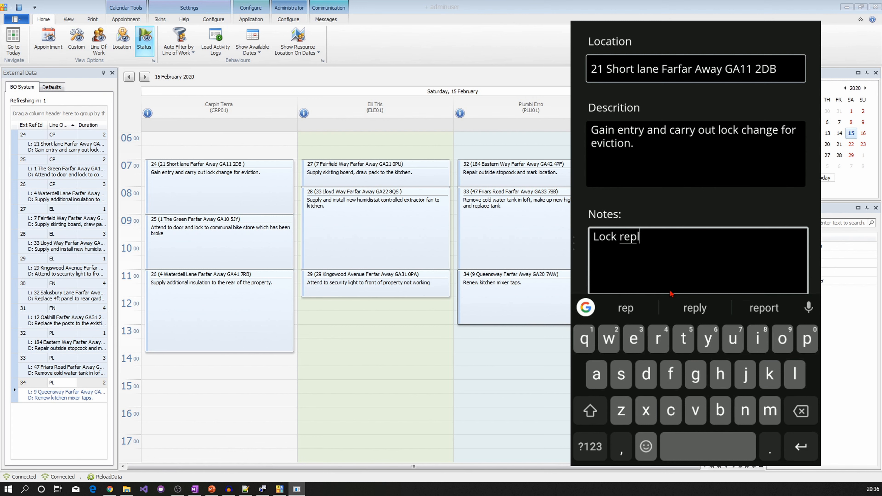
text(aced and)
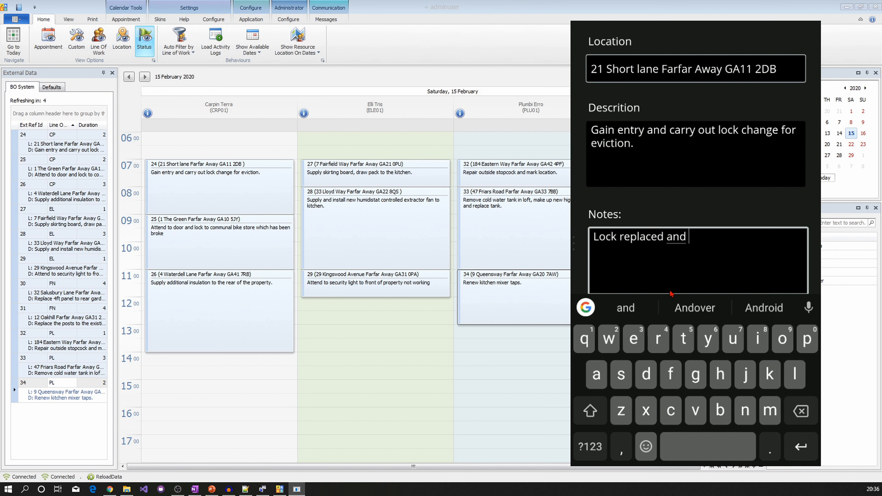
text( working.)
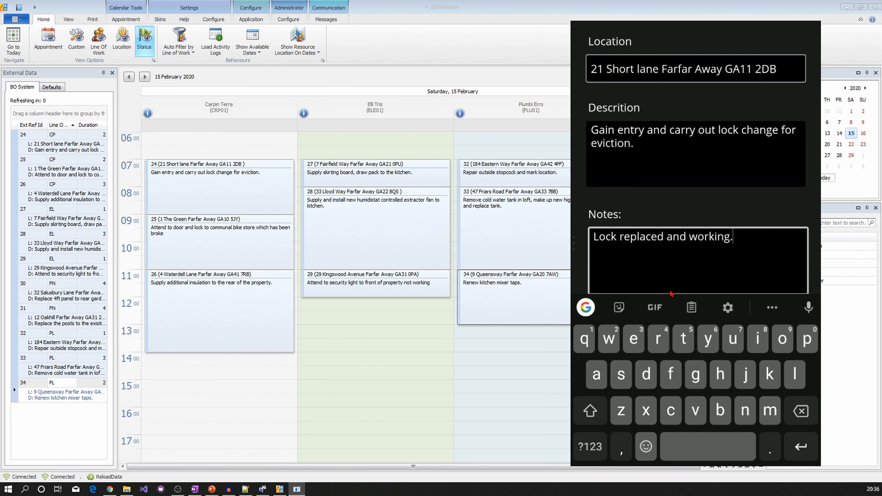
right_click(673, 288)
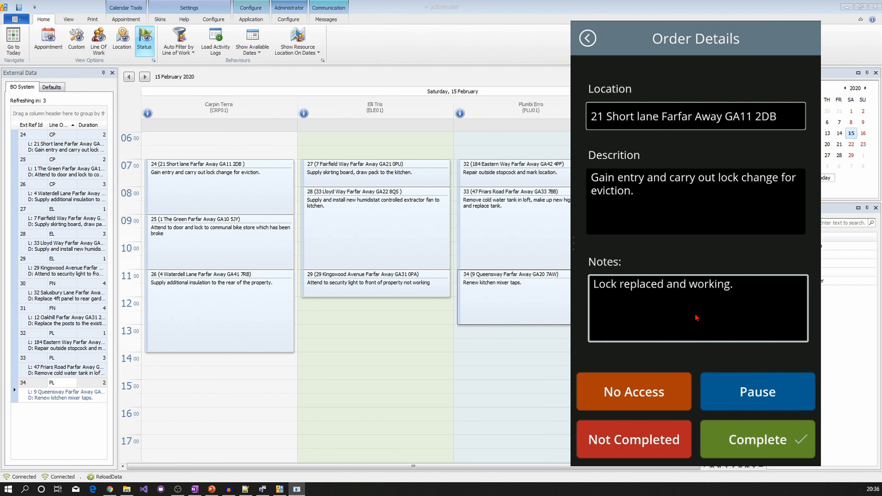
click(748, 440)
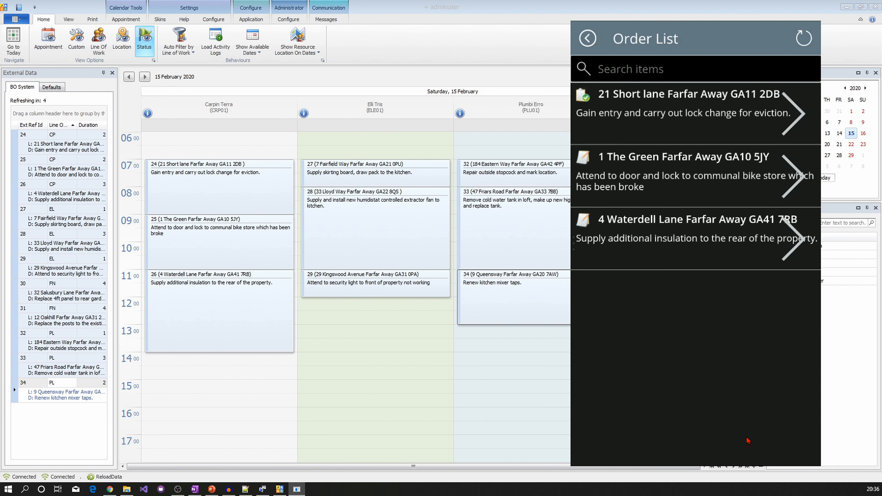
click(722, 179)
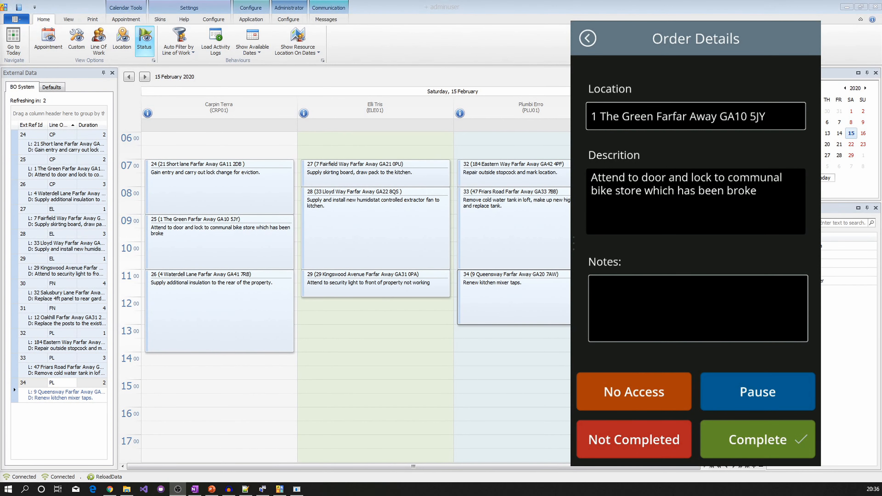
click(646, 306)
text(incorrect )
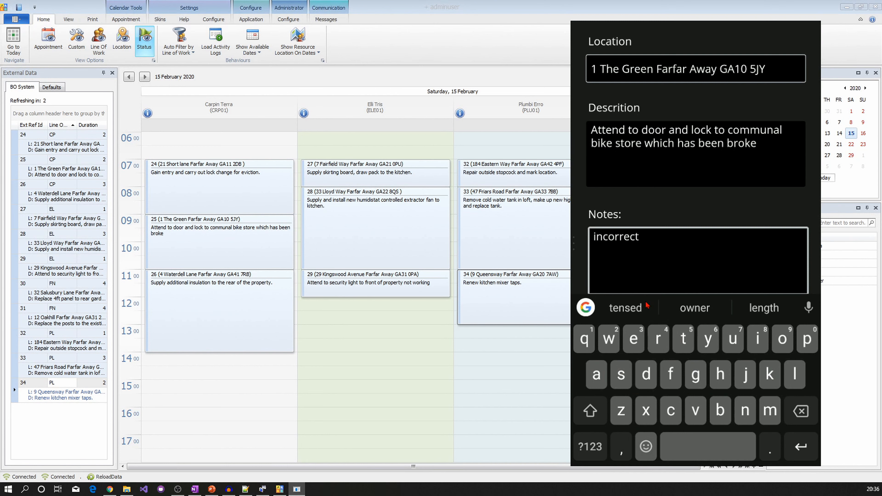
text(replacement )
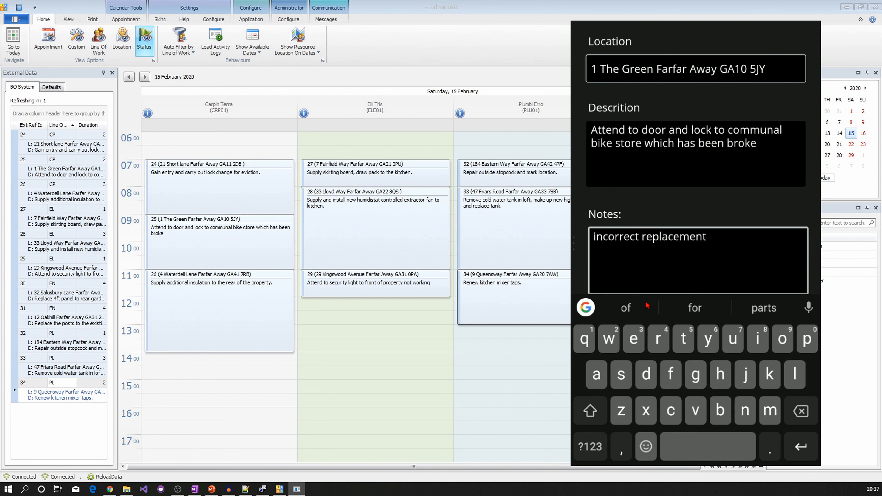
text(. need )
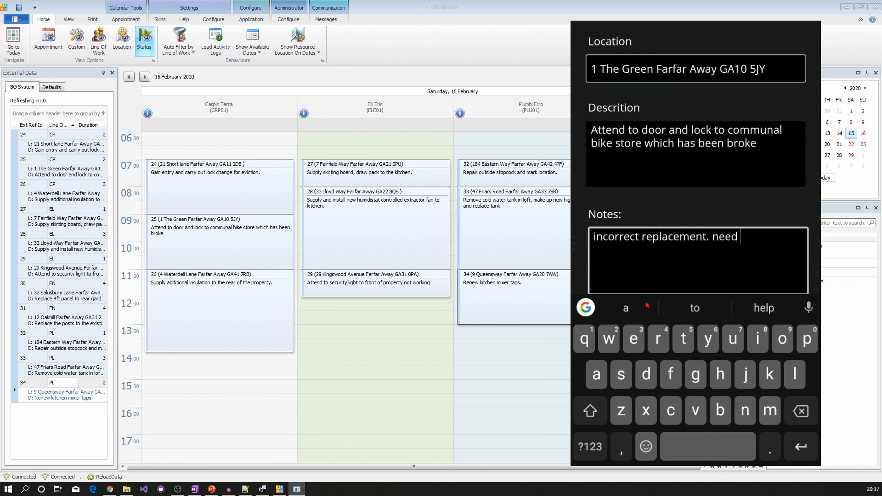
text(to rebook.)
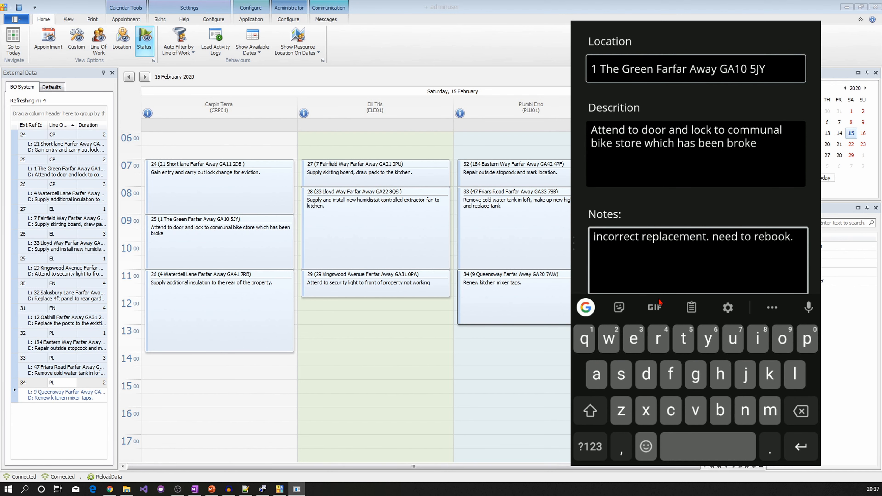
key(Escape)
click(645, 438)
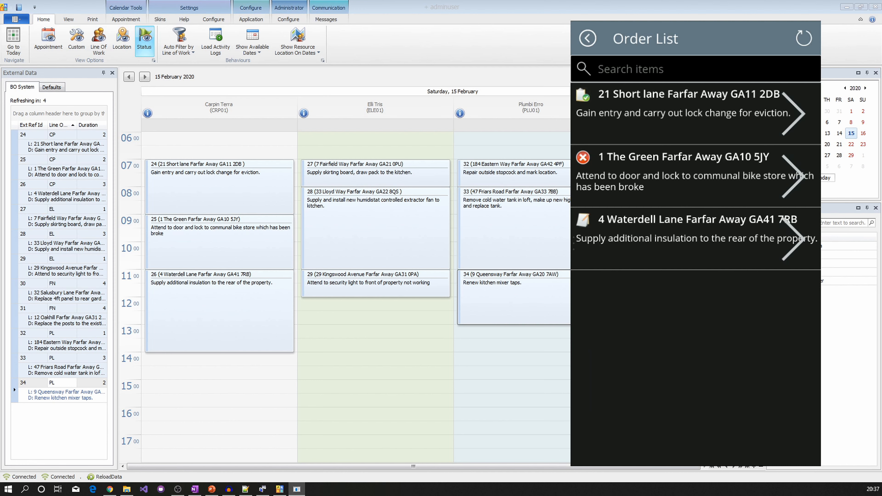
click(716, 243)
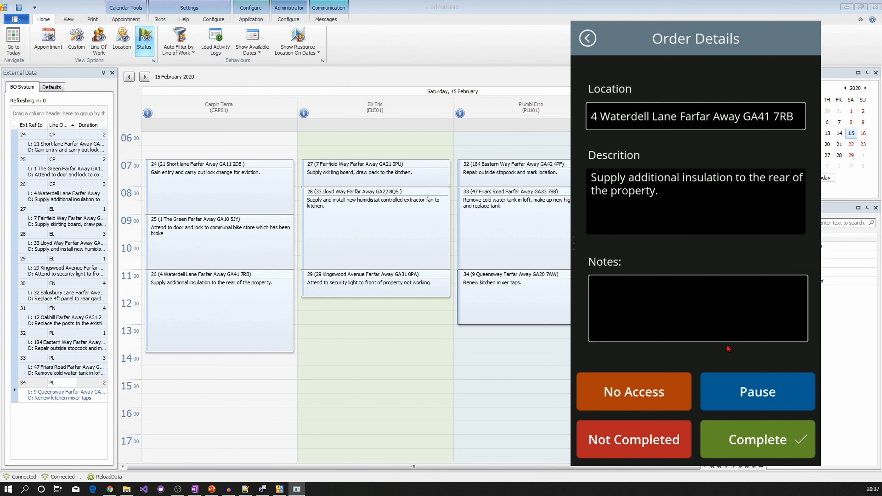
click(744, 391)
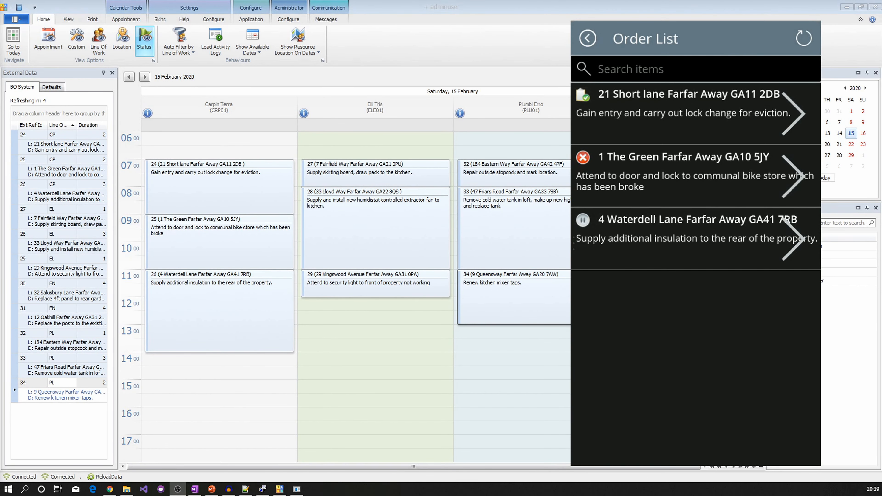
click(720, 243)
click(654, 287)
text(return after lunch, no acce)
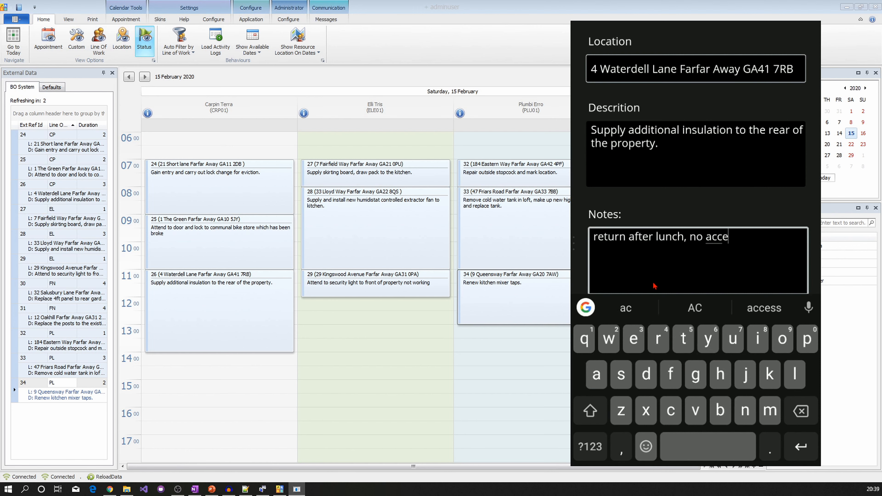
text(ss..)
key(Escape)
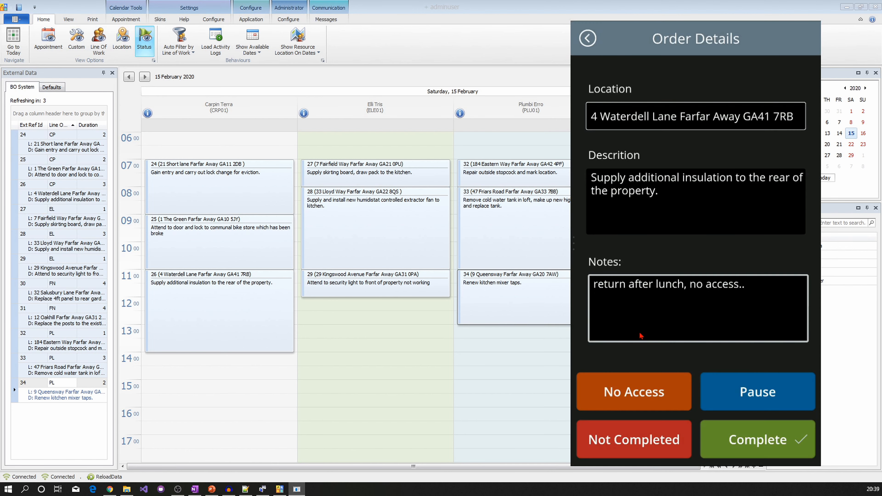
click(637, 395)
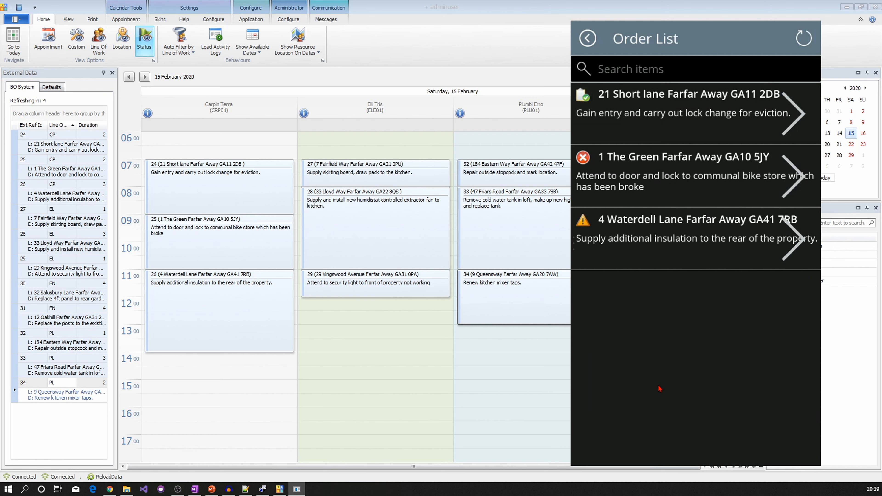
- Refresh the Saturday view so jobs 24, 25 and 26 turn green, red and pink
click(804, 38)
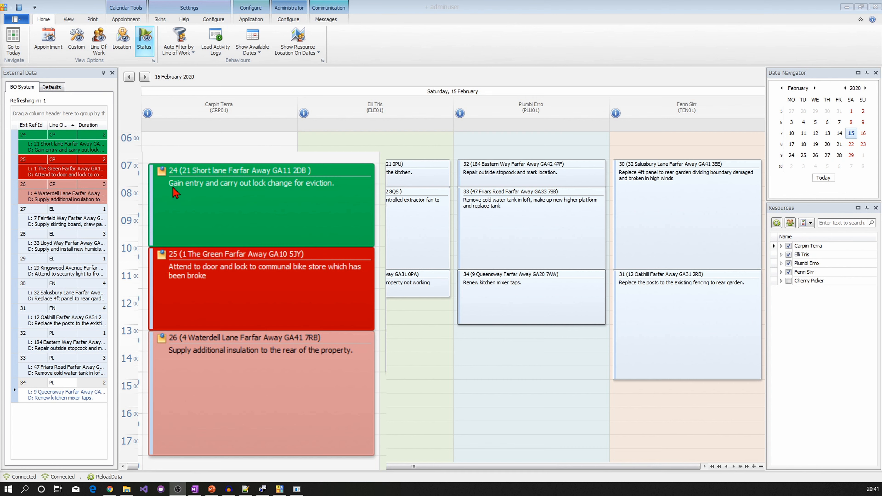
double_click(196, 220)
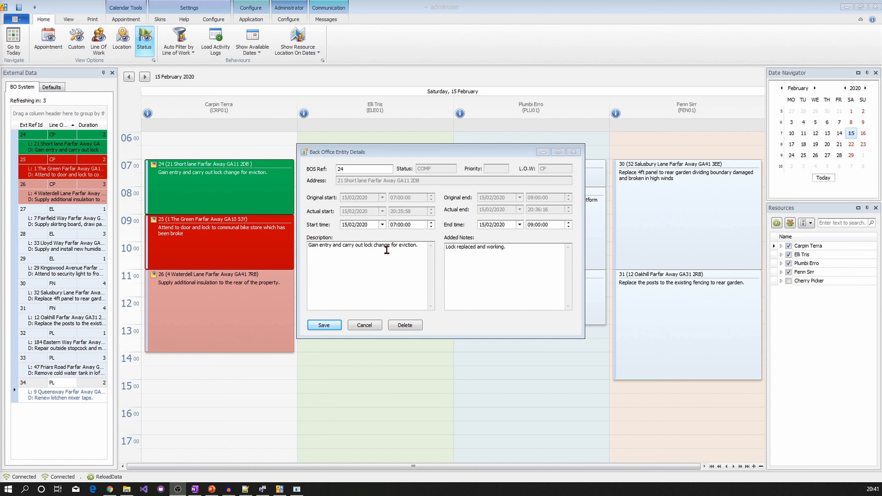
drag(507, 250, 389, 238)
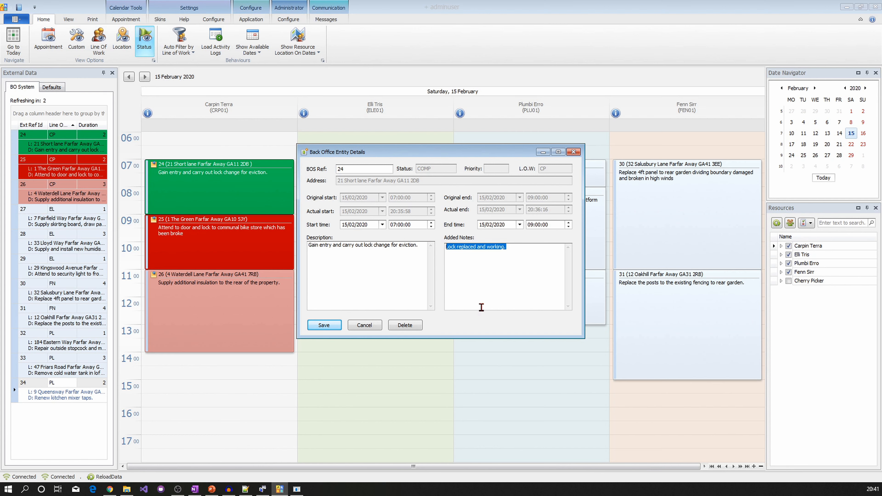
click(477, 283)
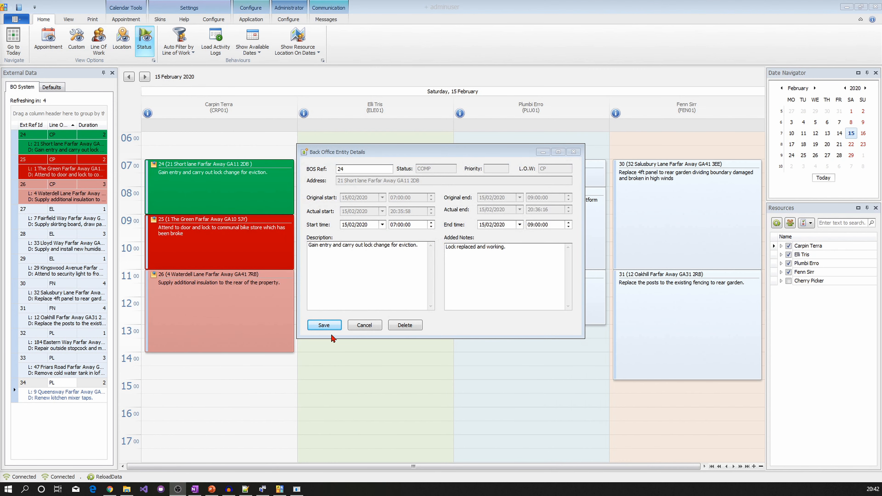
click(362, 325)
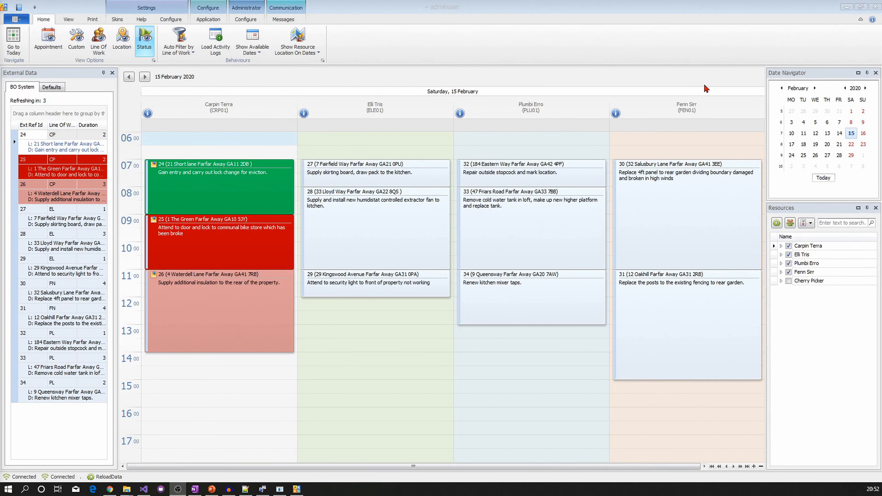
- Launch a second JARS client and sign in as the test user with Credentials Authentication
click(845, 8)
click(516, 258)
double_click(515, 259)
click(466, 229)
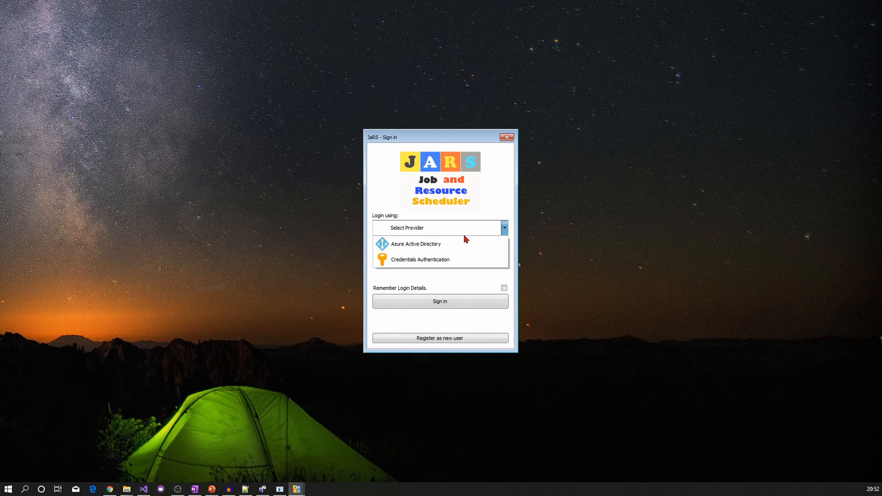
click(436, 259)
click(437, 259)
text(t)
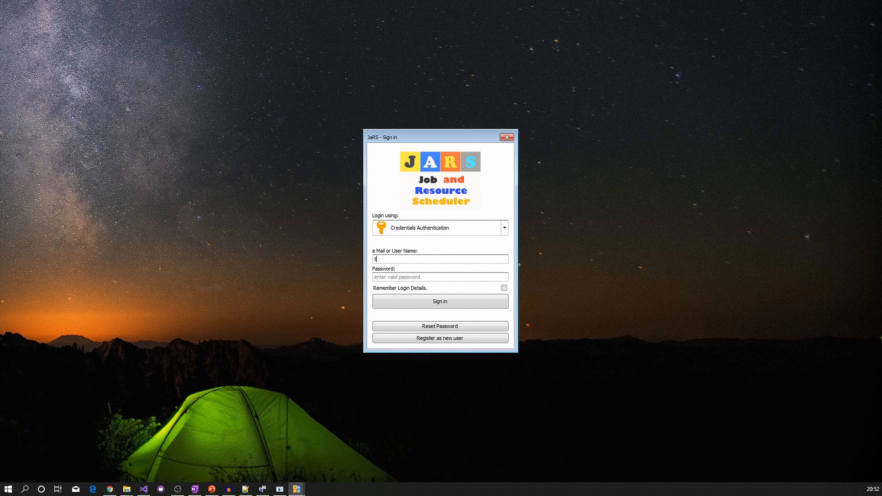
text(estuser)
key(Tab)
text(••••)
key(BackSpace)
key(BackSpace)
key(BackSpace)
key(BackSpace)
text(••••••••)
click(411, 307)
- Snap the administrator window to the right half and the second user's window to the left
click(297, 489)
click(253, 454)
drag(441, 5, 881, 35)
click(139, 88)
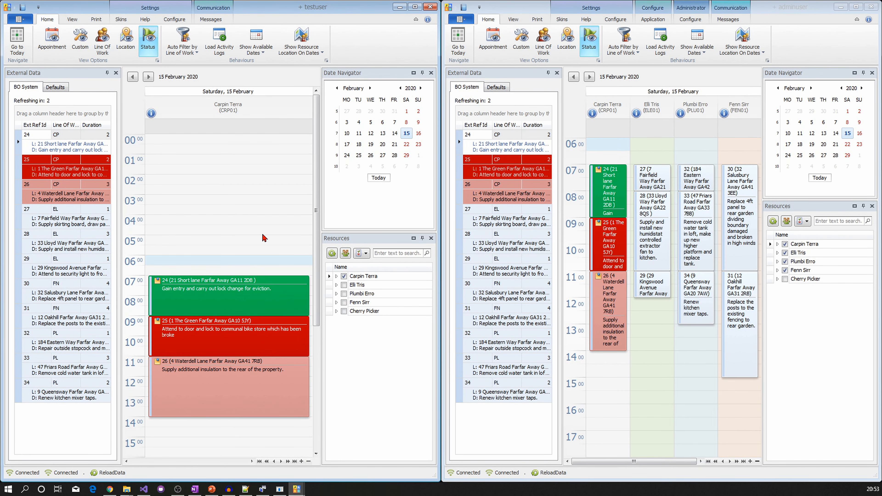
click(347, 285)
click(344, 294)
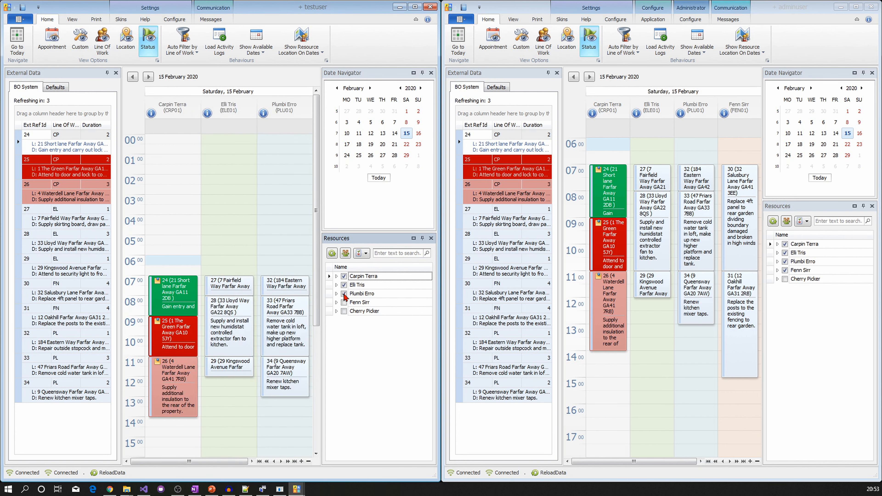
drag(235, 373, 233, 387)
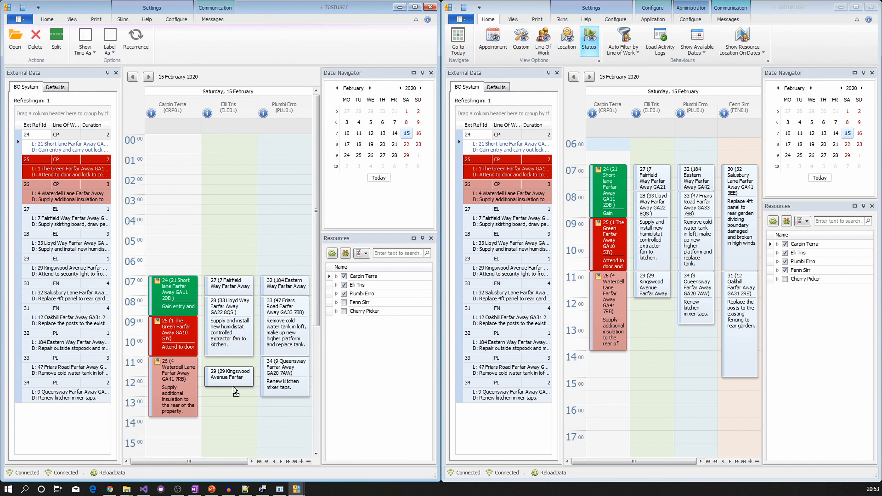
drag(695, 316, 696, 326)
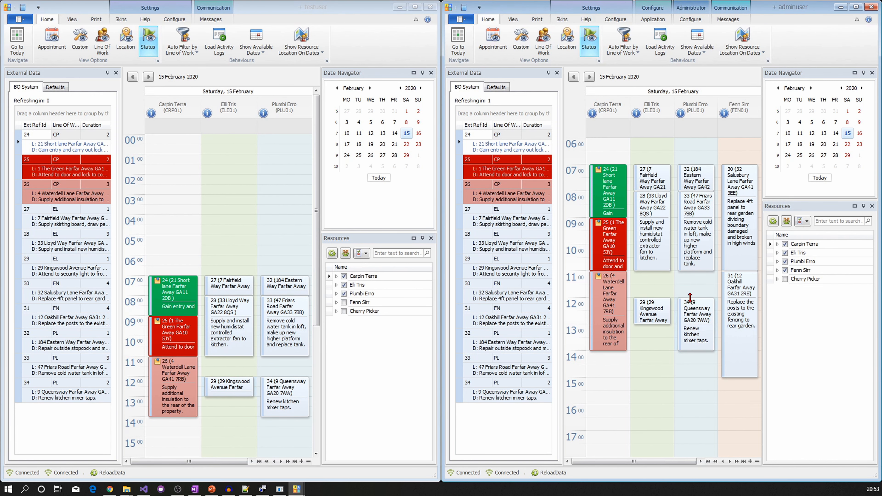
- Stretch job 34 to start at 11:00 and add the note 'nhe taps can be collected from the store'
drag(691, 298, 690, 285)
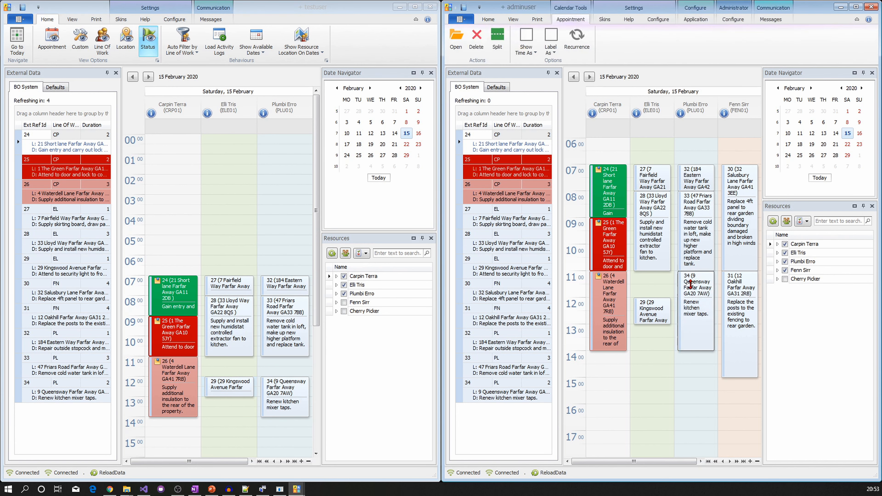
double_click(690, 312)
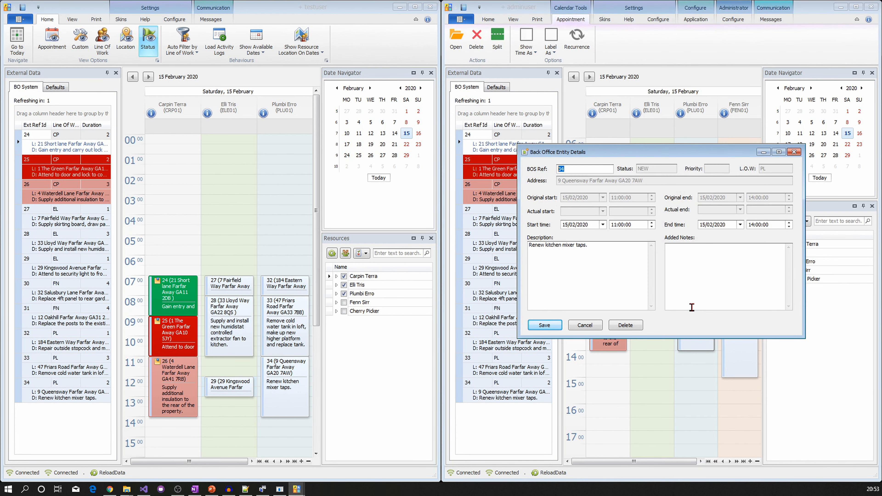
click(692, 261)
text(n)
text(he taps can be collected from the store)
- Save job 34's note, then load the PLU01 user code's orders in JarsDemo
click(552, 325)
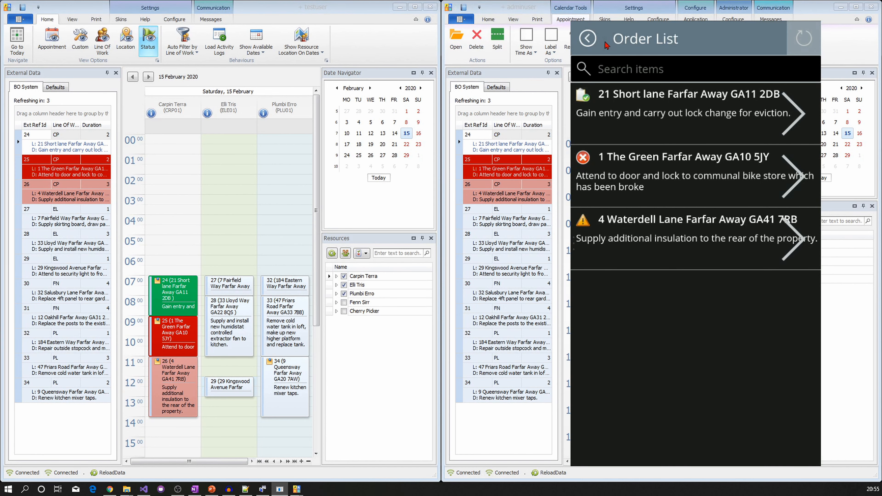
click(588, 38)
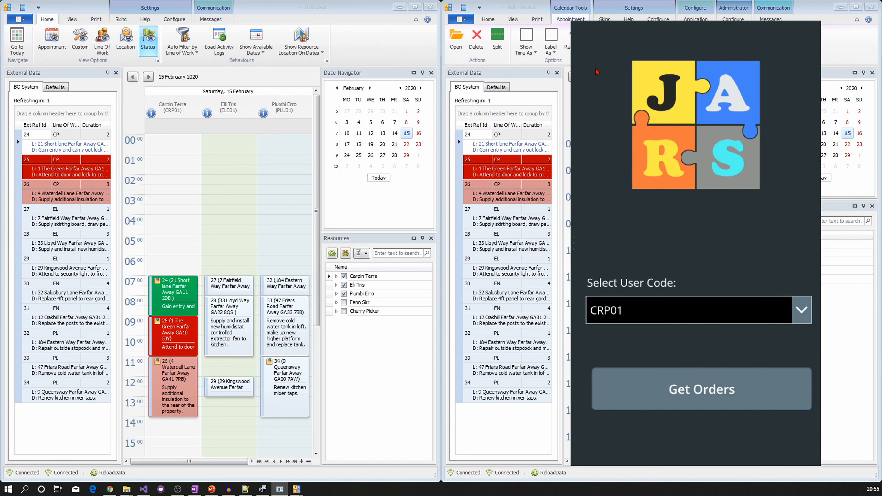
click(803, 315)
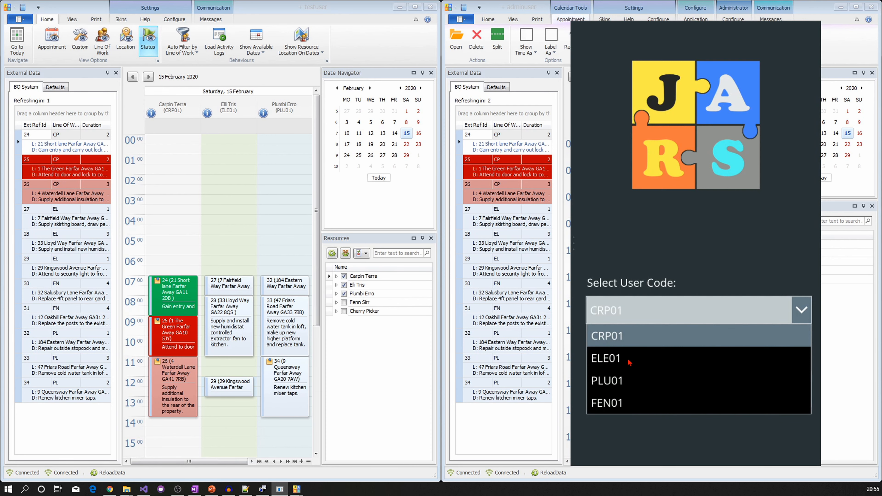
click(635, 382)
click(703, 391)
drag(695, 243, 439, 239)
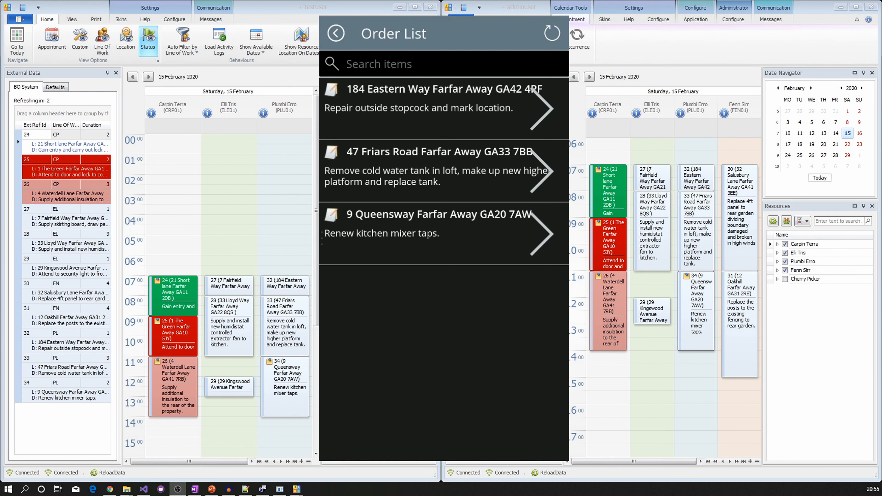
click(496, 106)
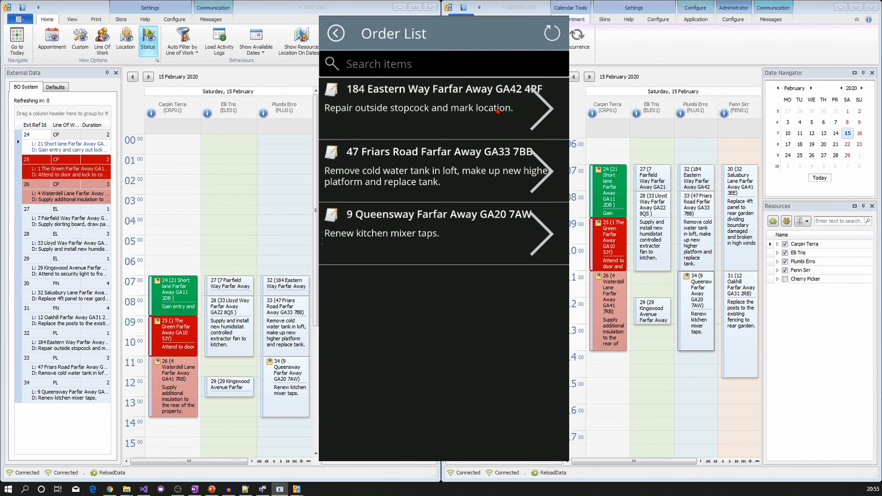
click(399, 290)
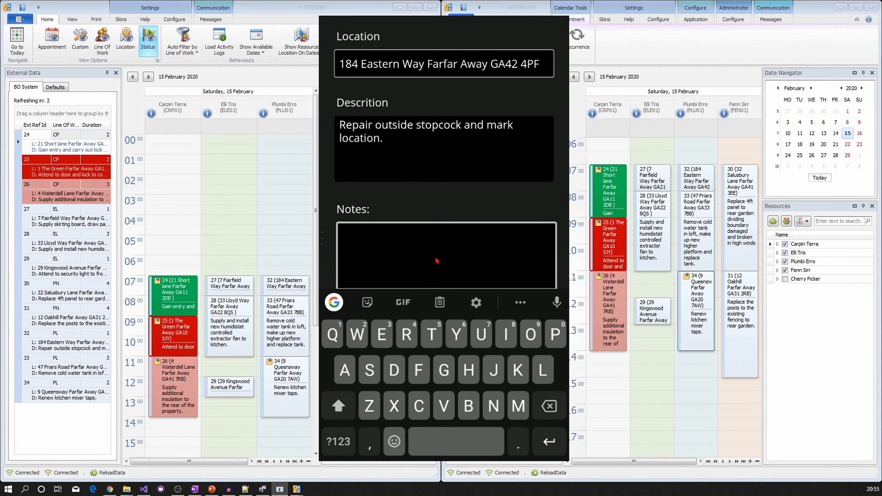
text(work completed.)
right_click(438, 261)
click(496, 440)
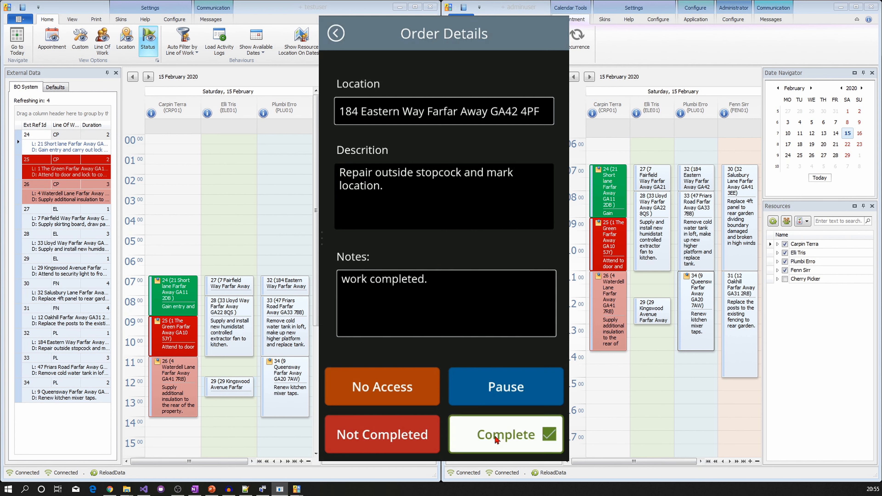
- Mark 47 Friars Road not completed, noting 'need assistance, work not completed.'
click(447, 173)
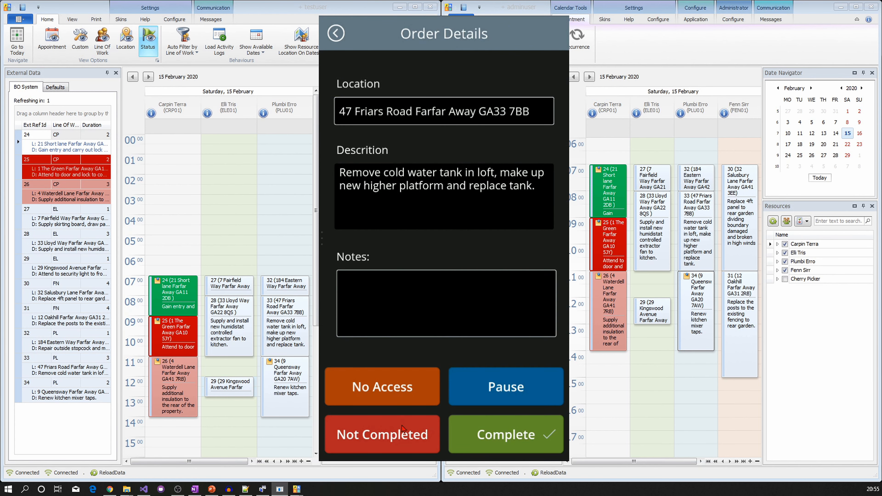
click(412, 311)
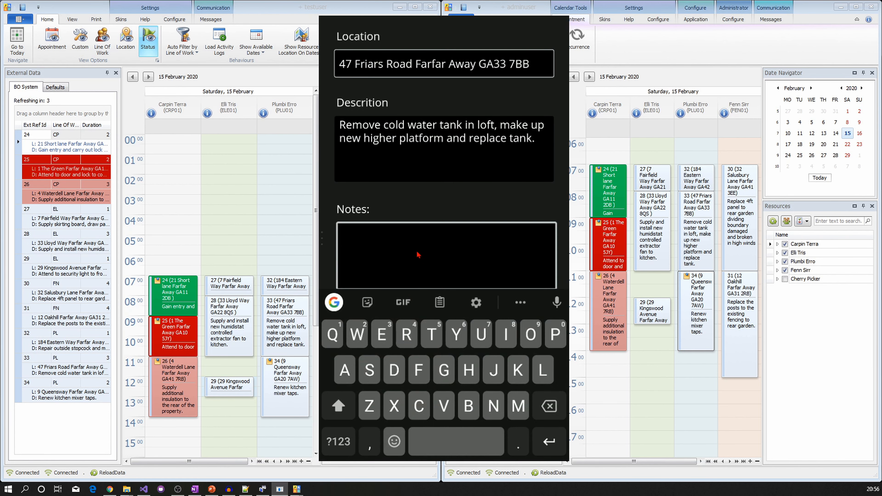
text(need ass)
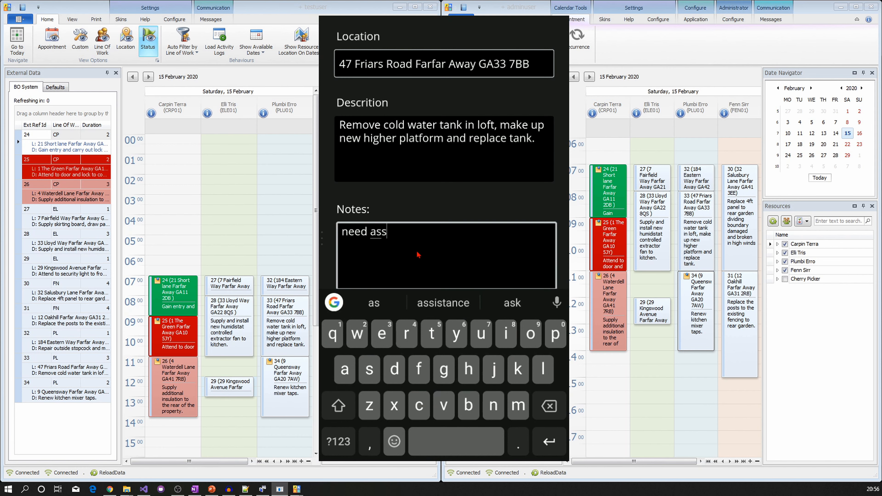
text(istance, work not completed.)
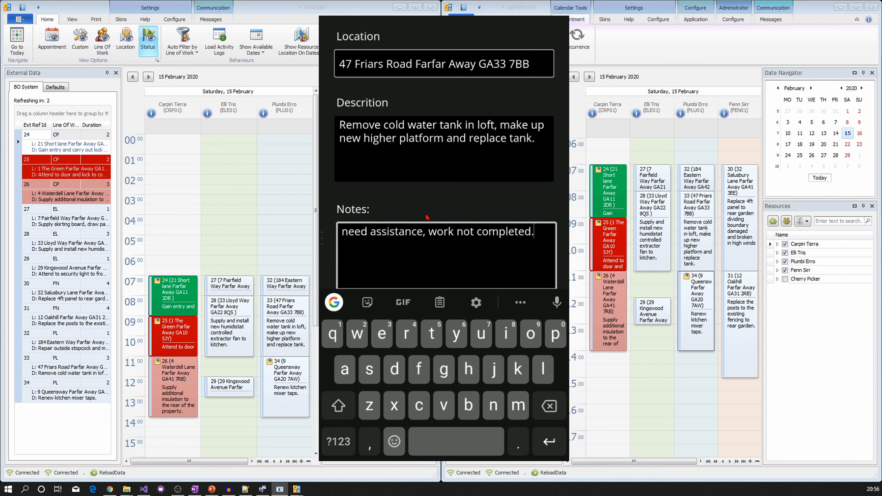
key(Escape)
click(399, 435)
- Complete 9 Queensway, appending '. collected and fitted as required.' to its notes
click(443, 241)
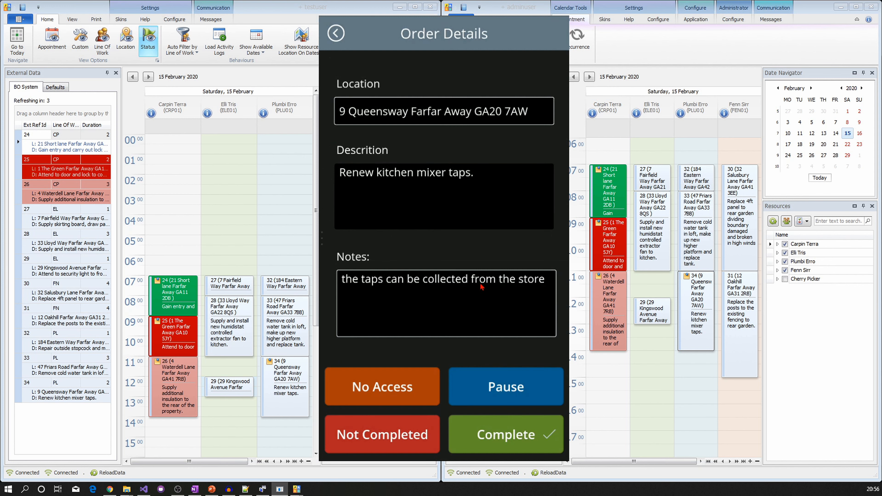
click(547, 282)
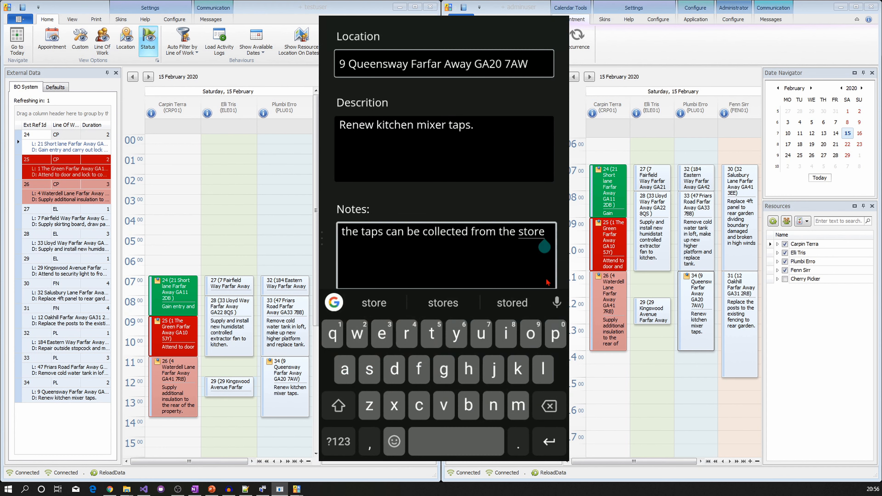
text(. )
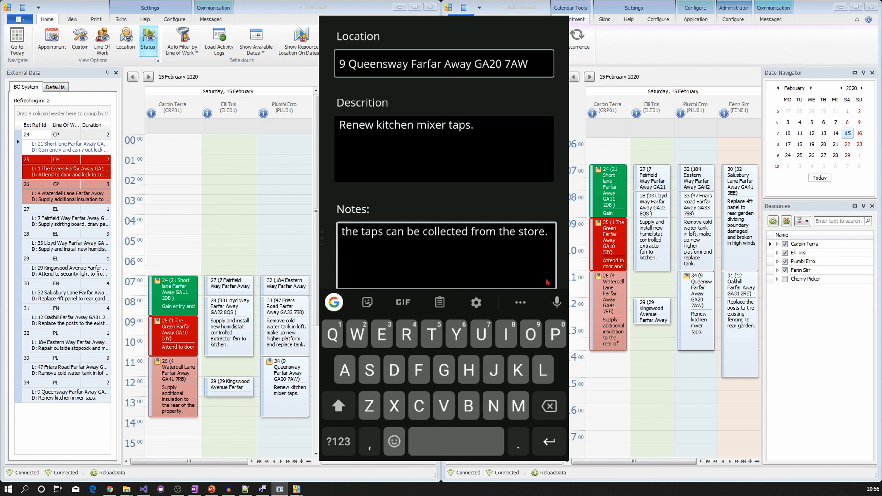
text(collected and fitted as required.)
key(Escape)
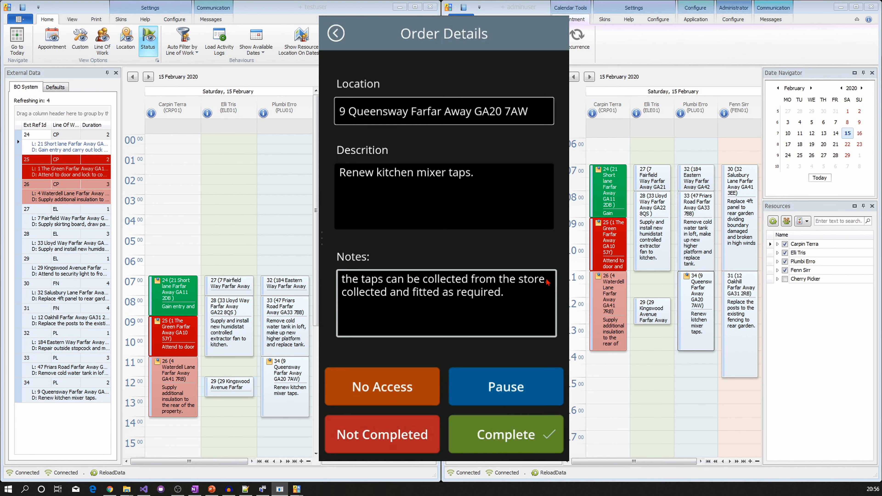
click(517, 438)
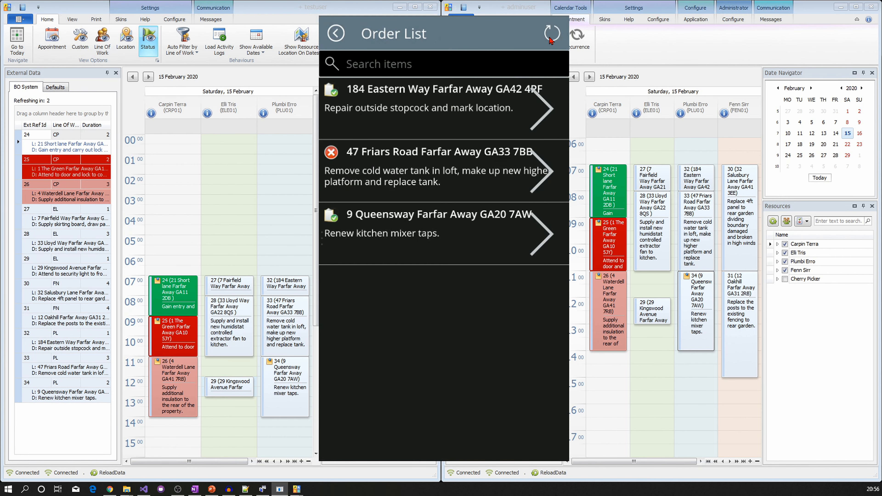
- Refresh the phone Order List and select orders 31 and 29 in JARS's External Data grid
click(552, 34)
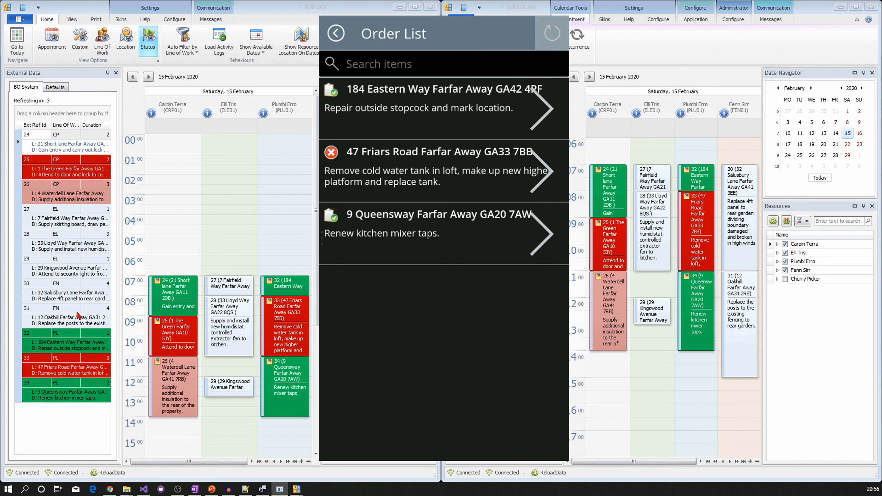
click(80, 319)
click(73, 268)
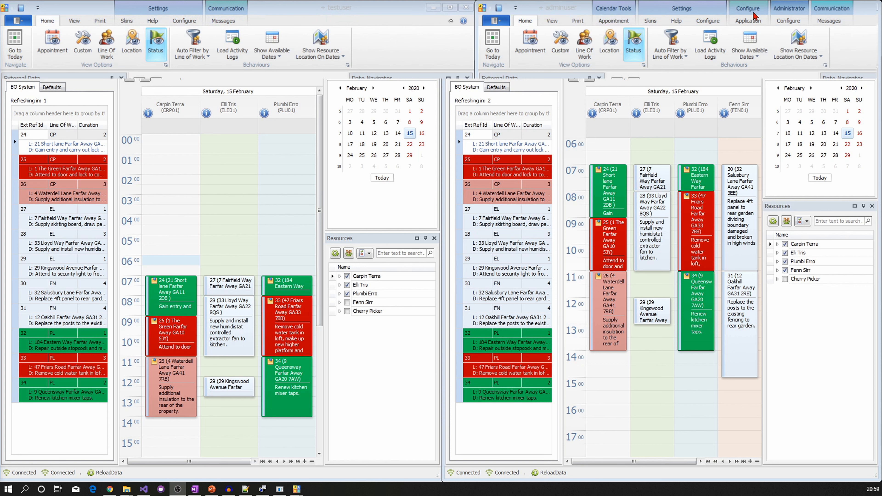
- Browse the admin window's Administrator, Application and Settings options, ending on user settings
click(791, 23)
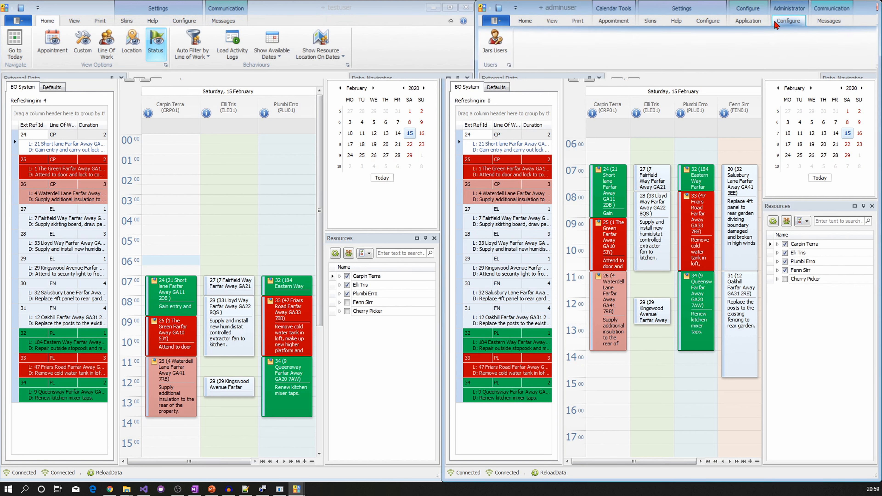
click(758, 23)
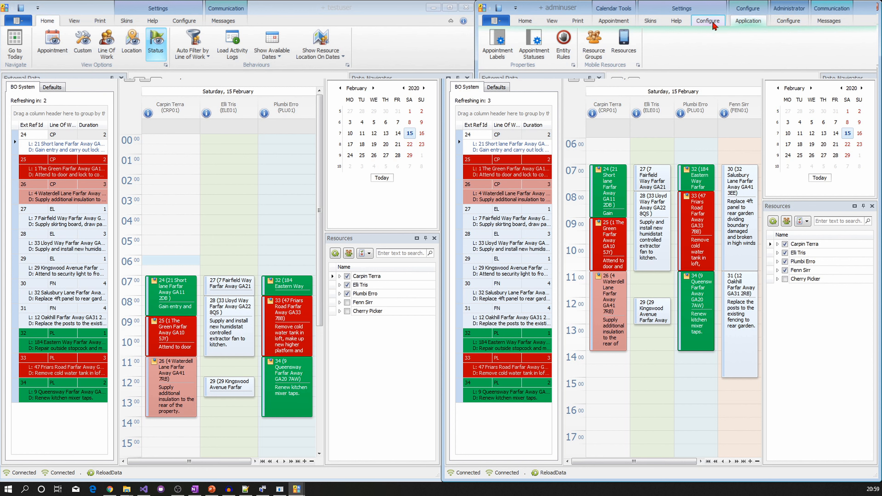
click(712, 25)
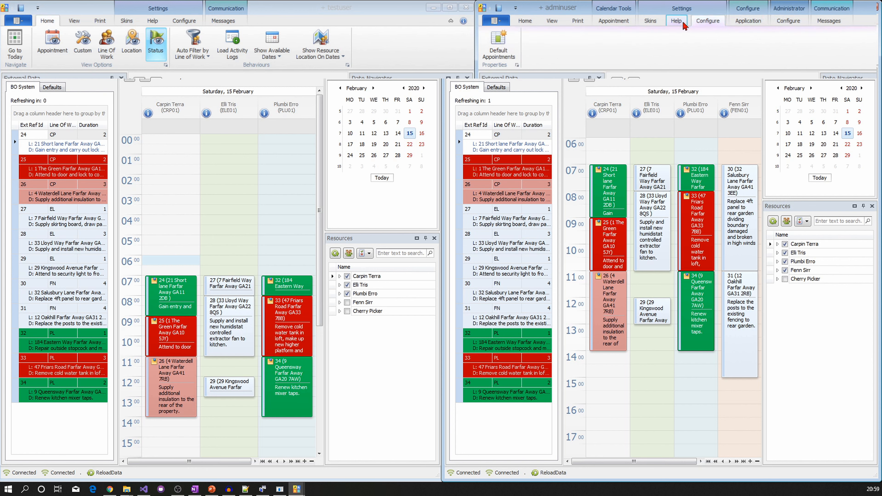
click(748, 21)
click(789, 21)
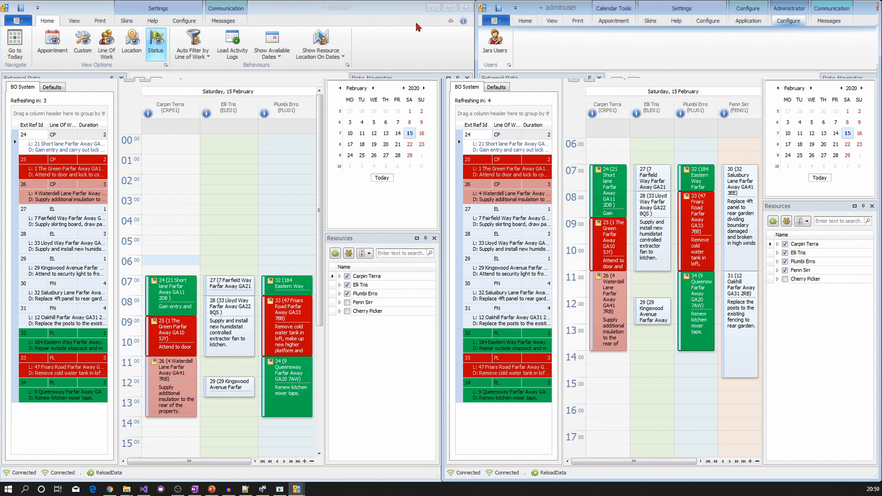
- Look through the left window's Configure, Help and Skins options
click(184, 22)
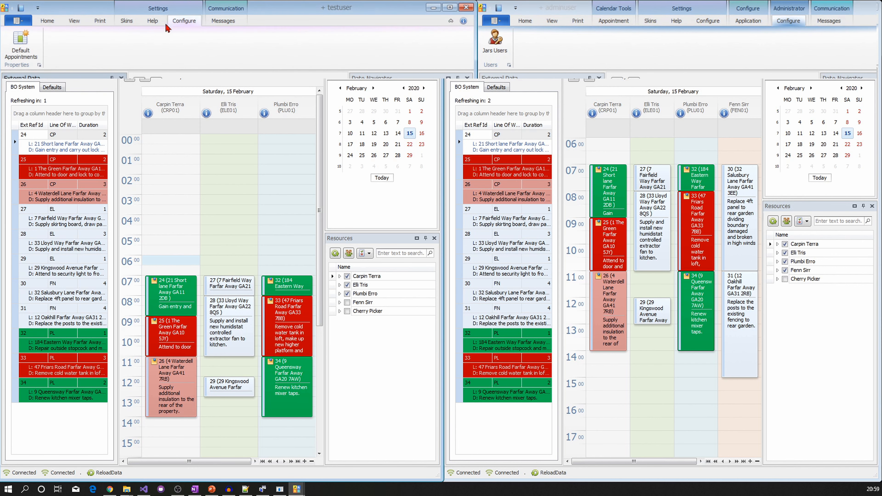
click(152, 22)
click(126, 21)
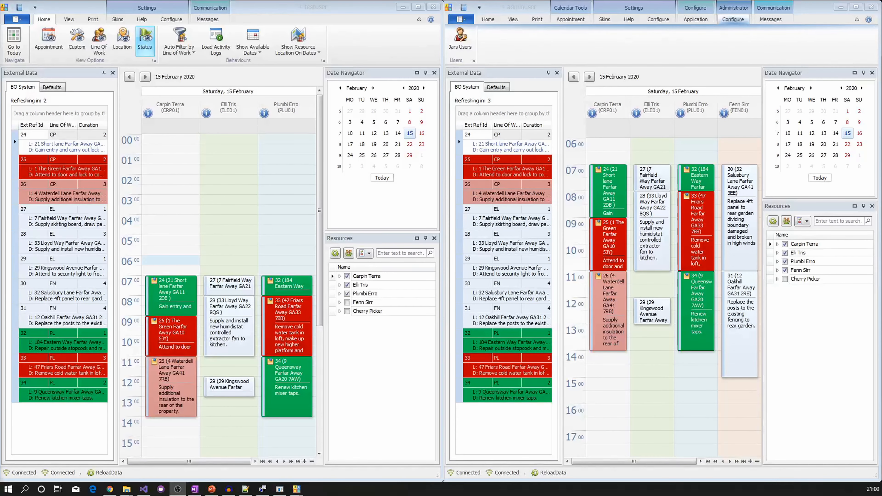
- Auto-hide the Date Navigator, Resources and External Data panels in both JARS windows
click(426, 73)
click(426, 74)
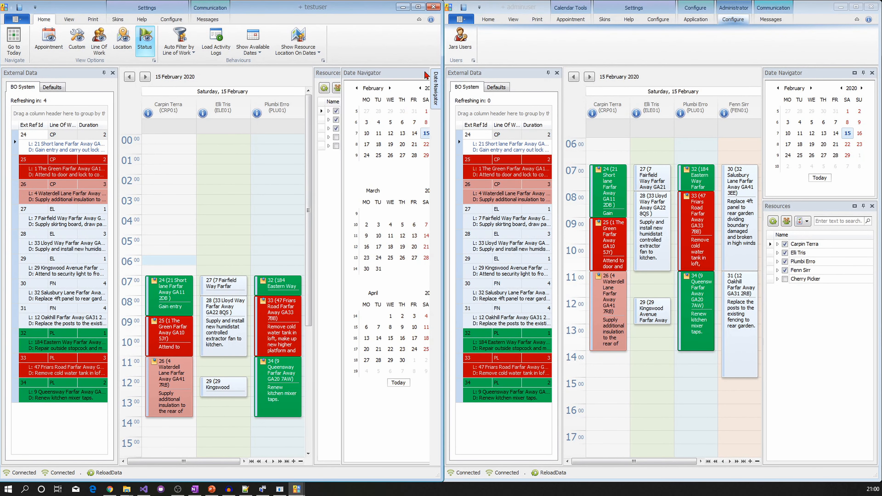
click(863, 74)
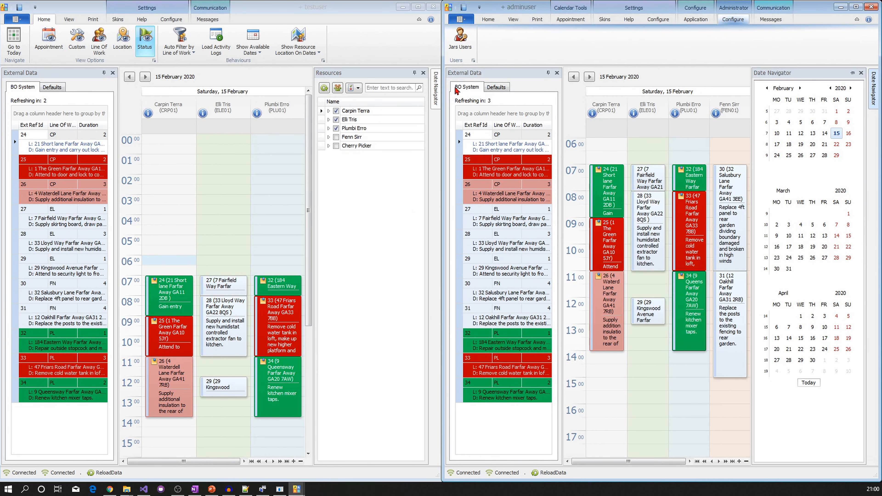
click(414, 73)
click(415, 73)
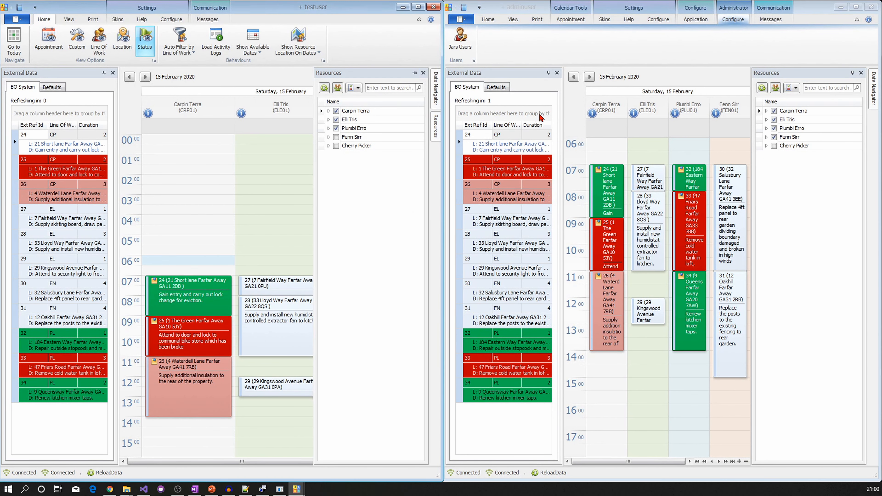
click(853, 73)
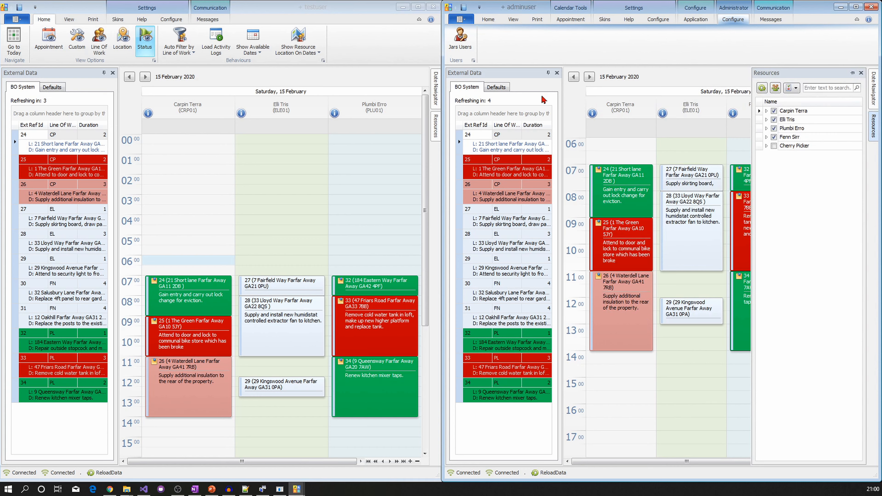
click(548, 73)
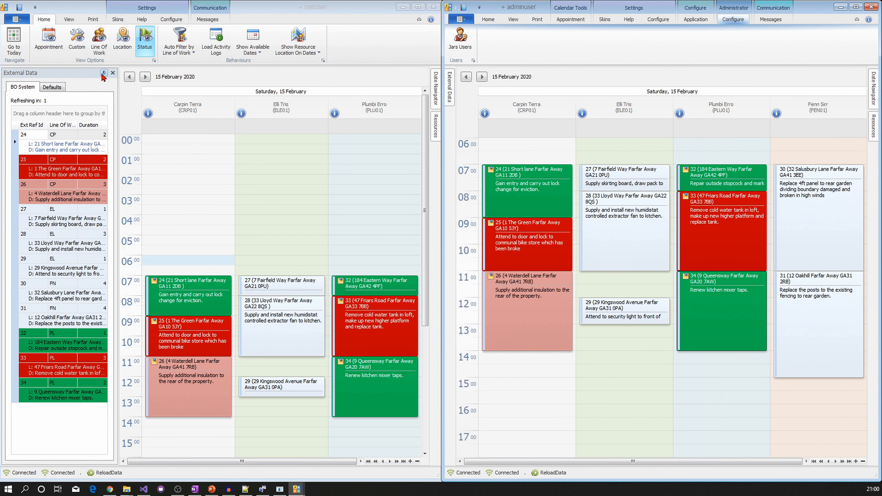
click(104, 73)
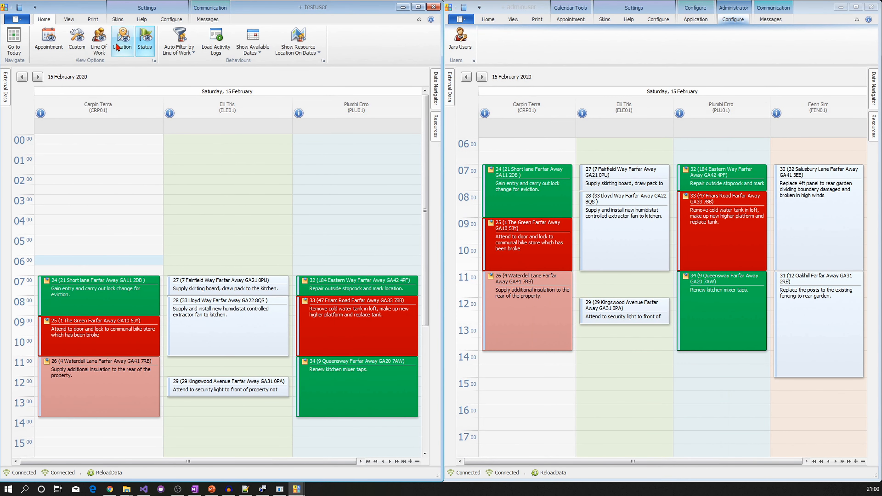
- Colour both calendars by appointment label and give order 28 the Health and Safety Assist label
click(123, 42)
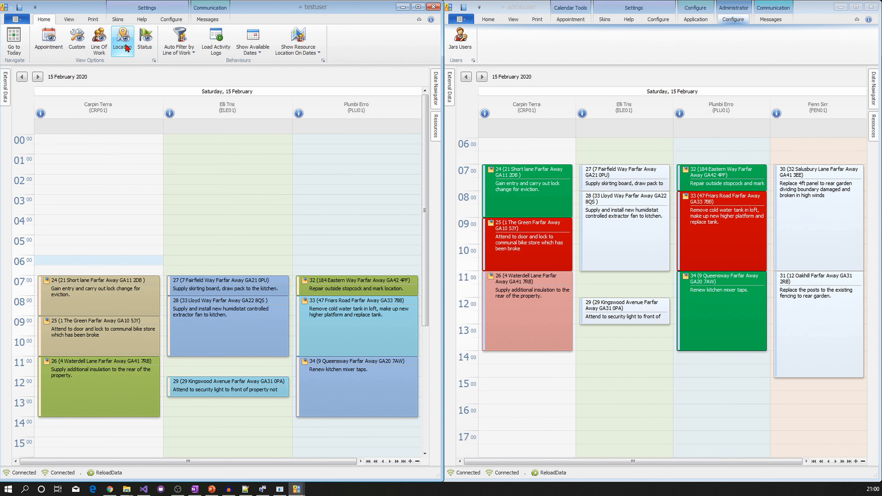
click(488, 19)
click(566, 41)
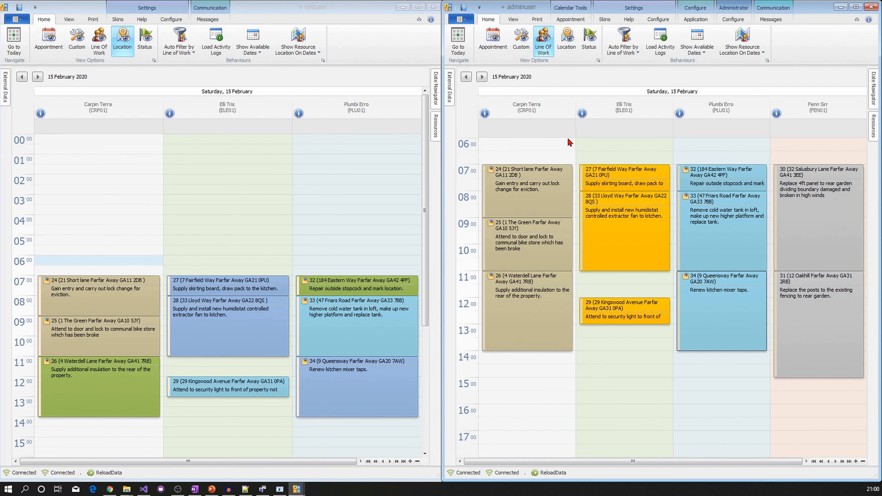
right_click(628, 238)
mouse_move(676, 280)
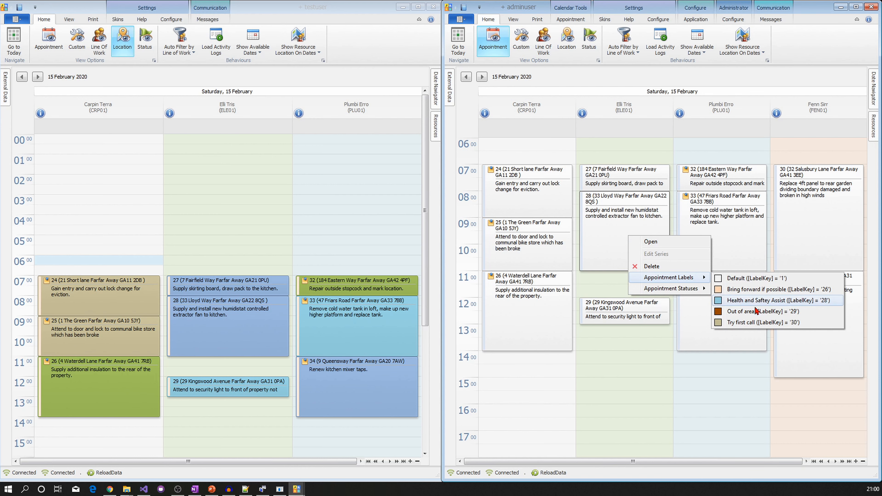
click(748, 306)
click(218, 95)
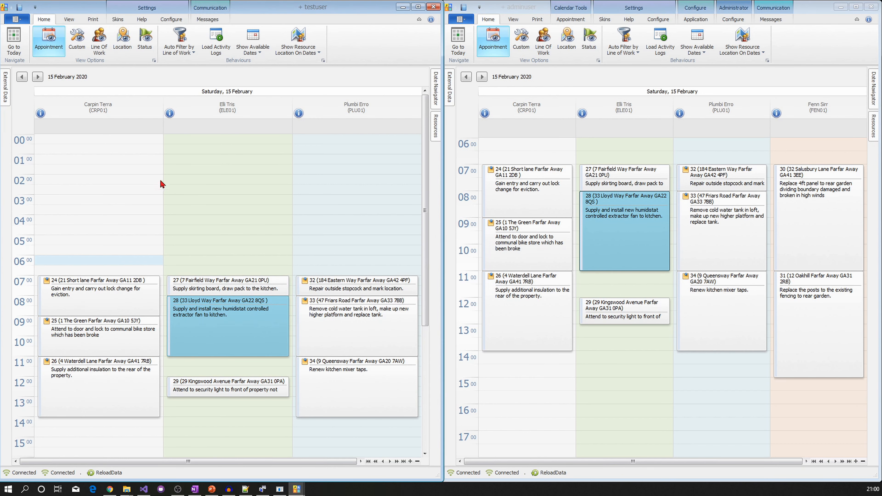
- Reschedule appointment 29 to run 13:00–15:00 and save it
double_click(229, 391)
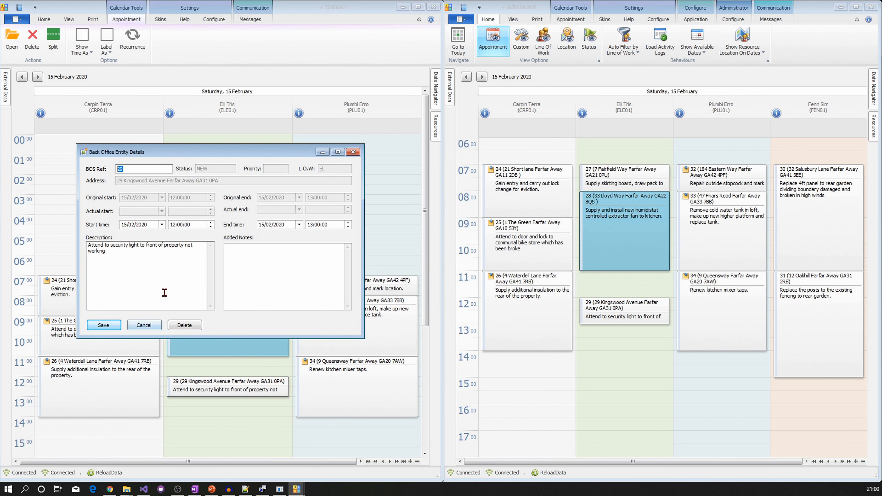
click(211, 223)
click(348, 223)
click(104, 325)
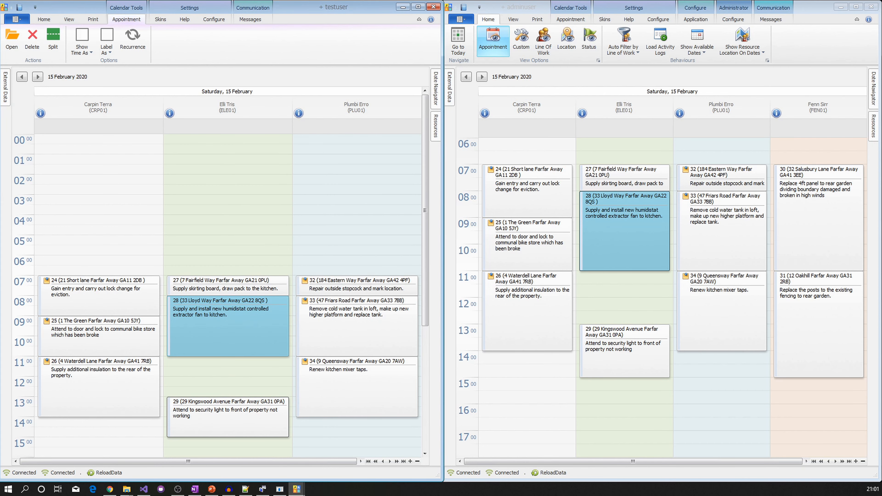